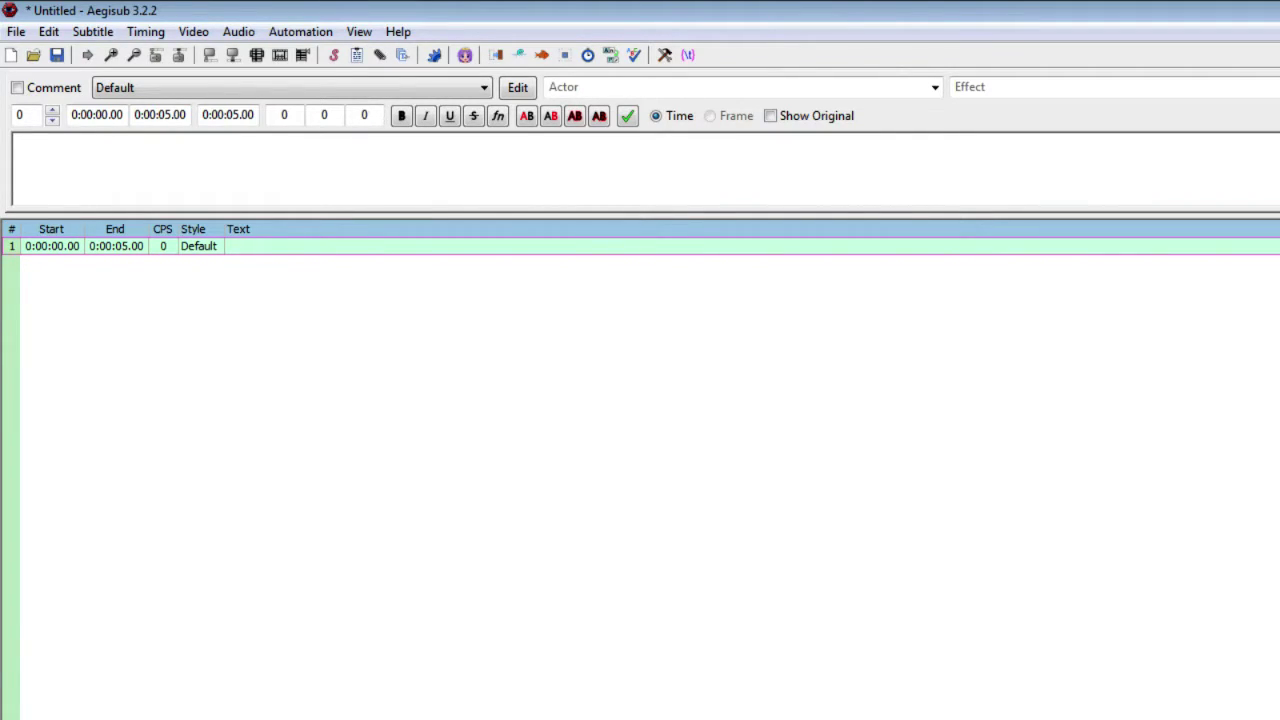
- Open YfmVSPS7EFI.srt from the MIT folder, discarding the unsaved untitled file
click(16, 32)
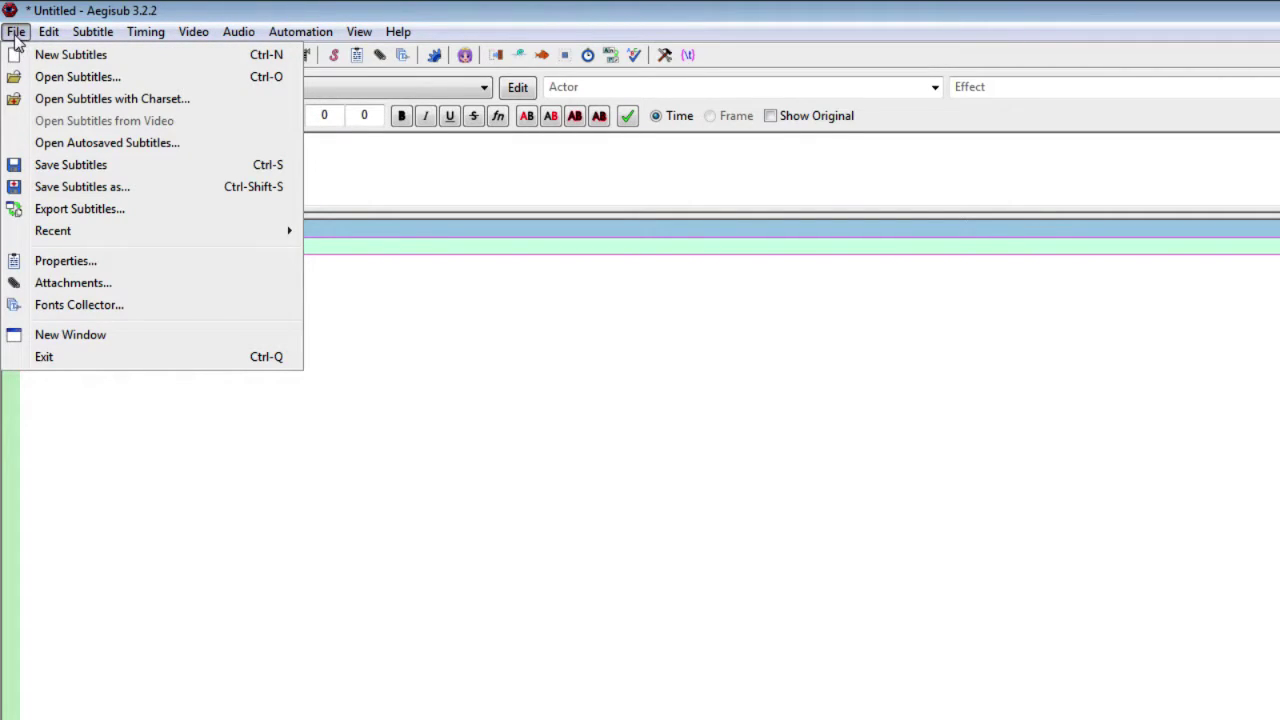
mouse_move(36, 36)
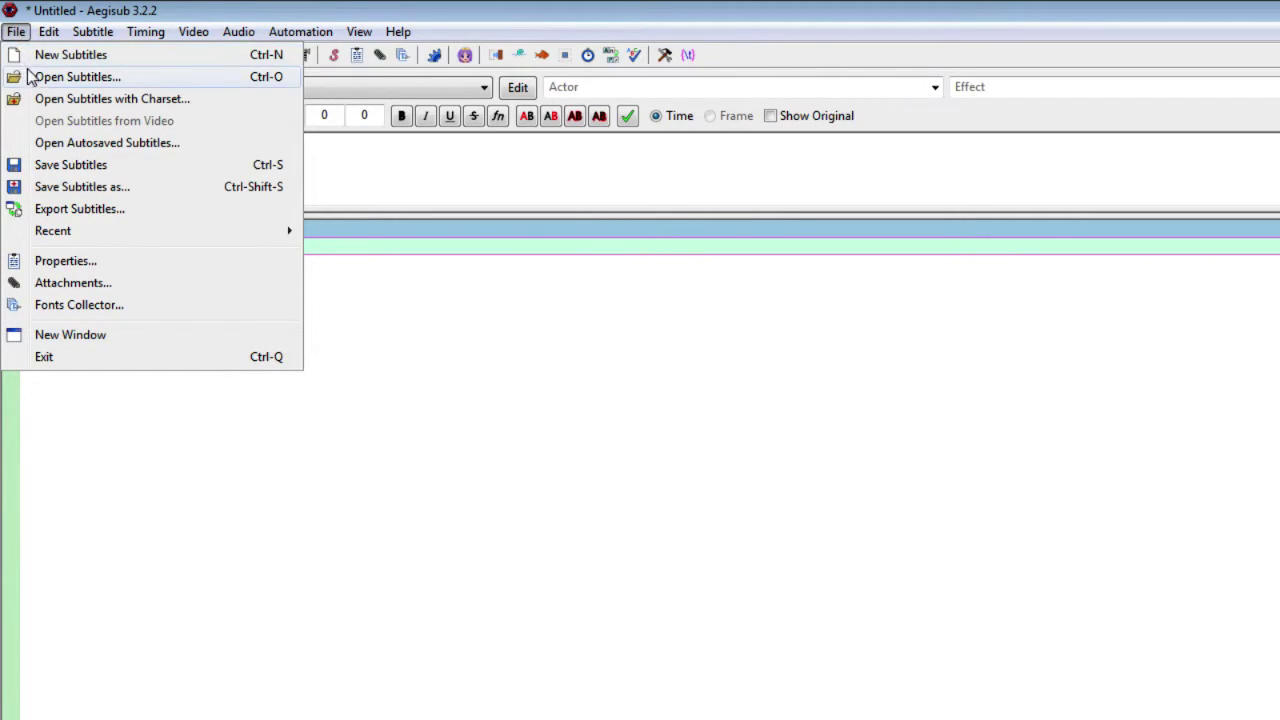
click(37, 80)
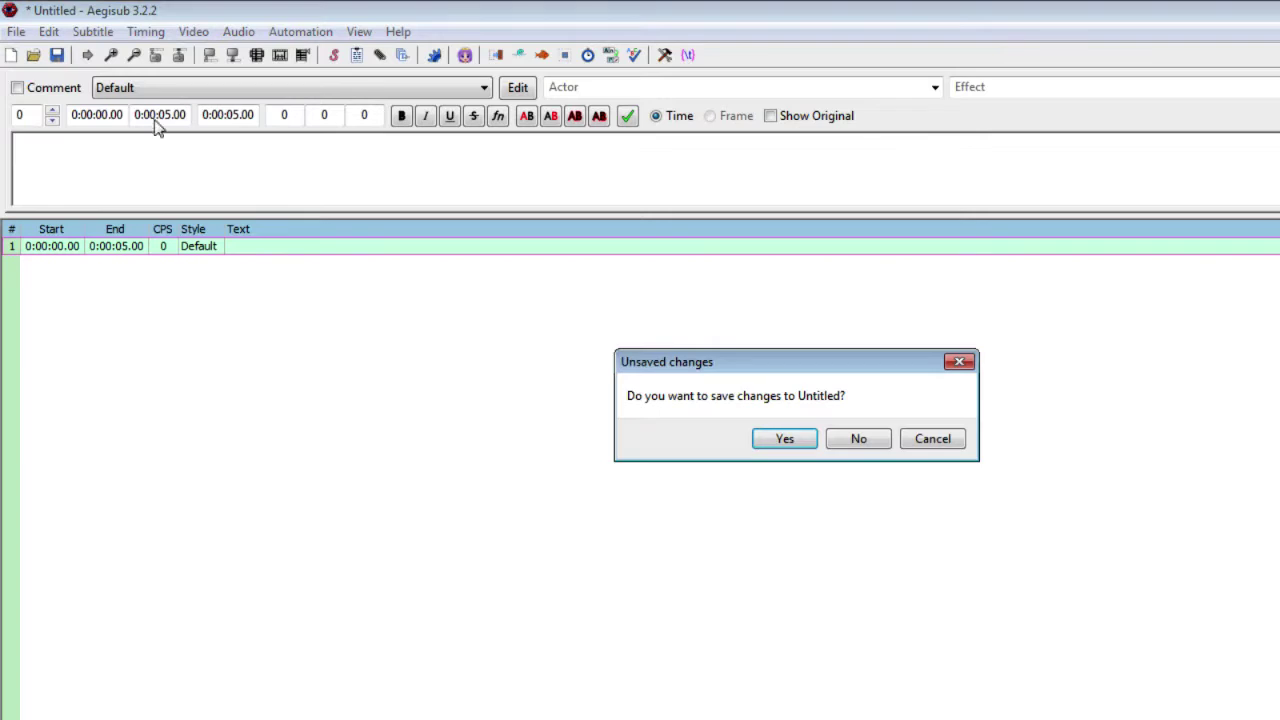
click(848, 447)
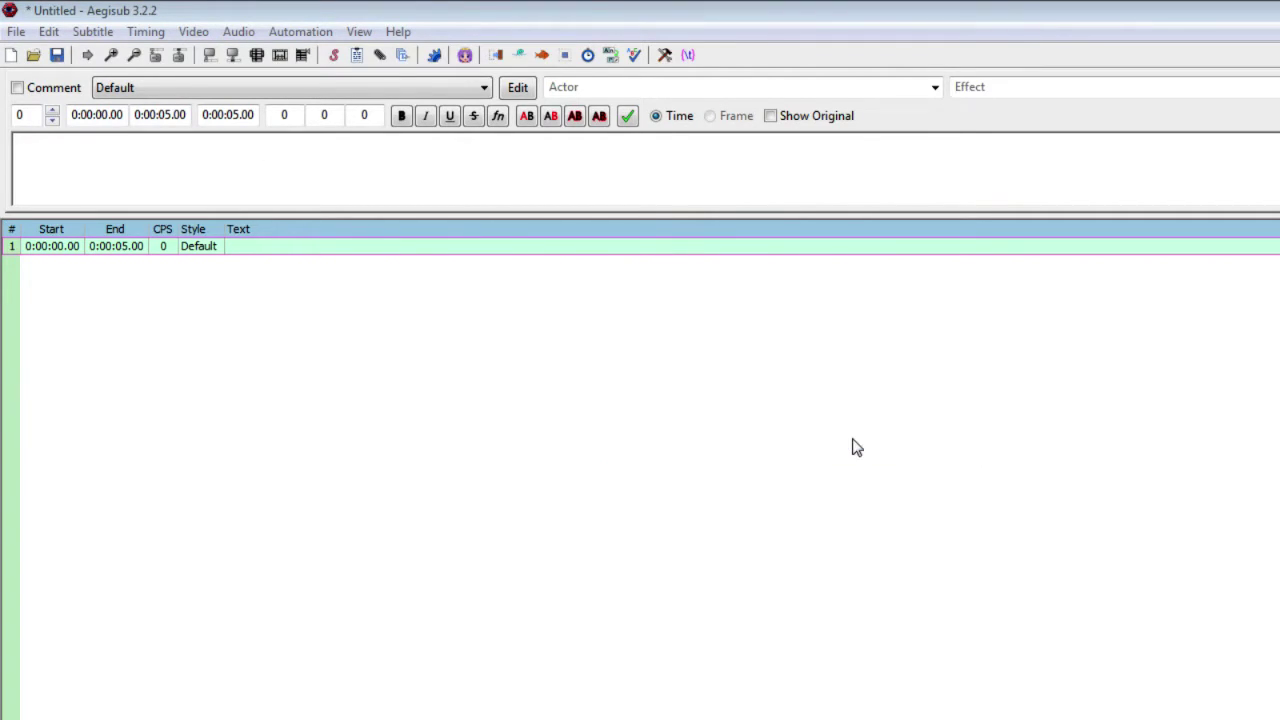
click(373, 230)
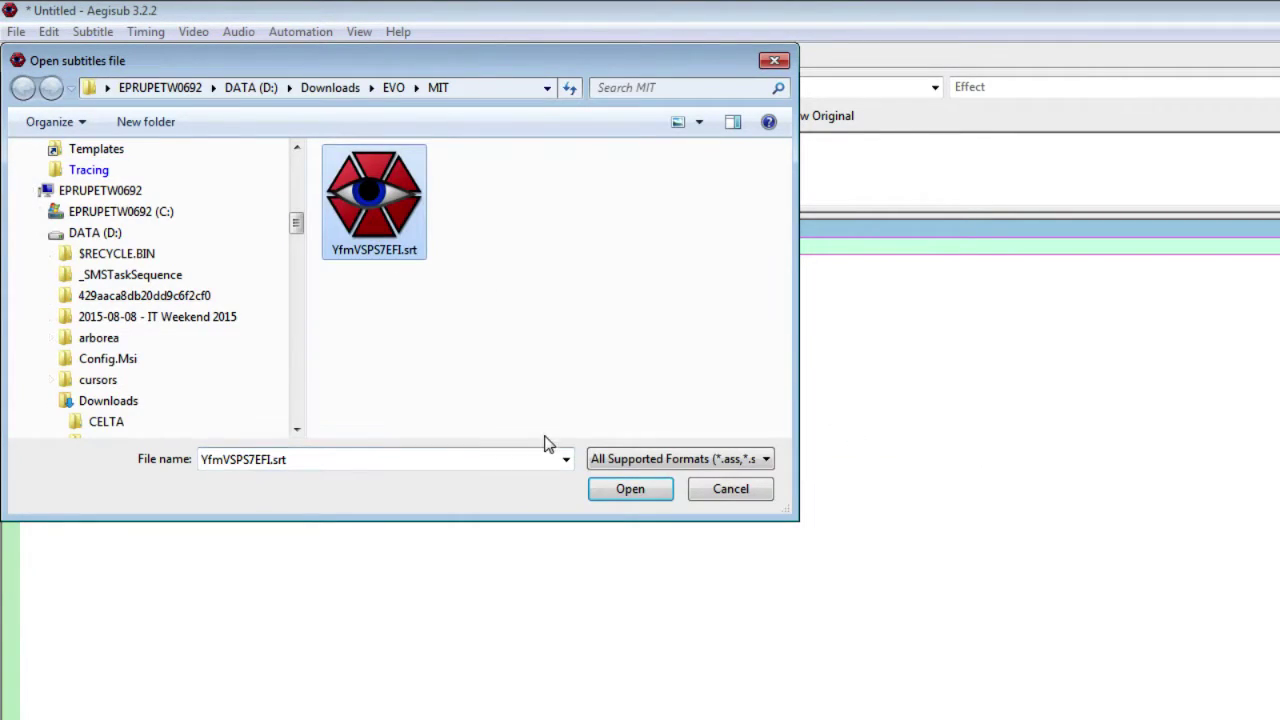
click(648, 494)
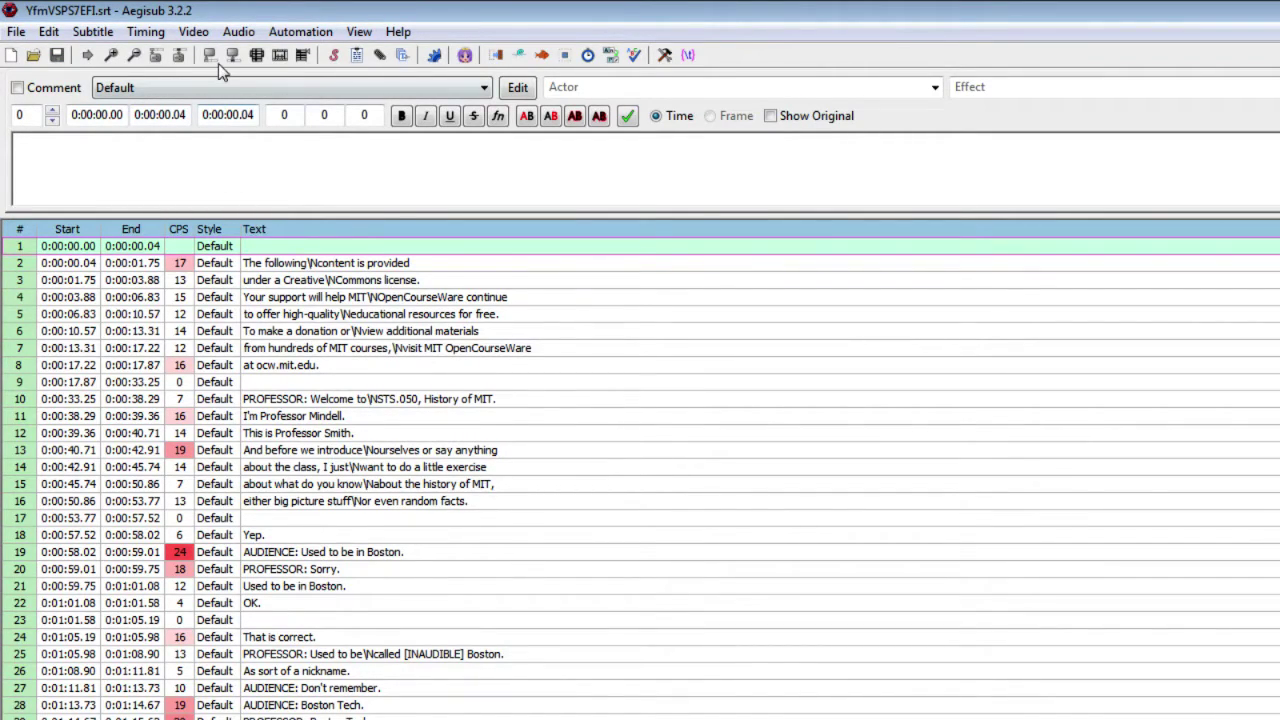
- Load the video MITSTS_050S11lec01_300k.mp4 using its Track 00 h264 video track
click(206, 38)
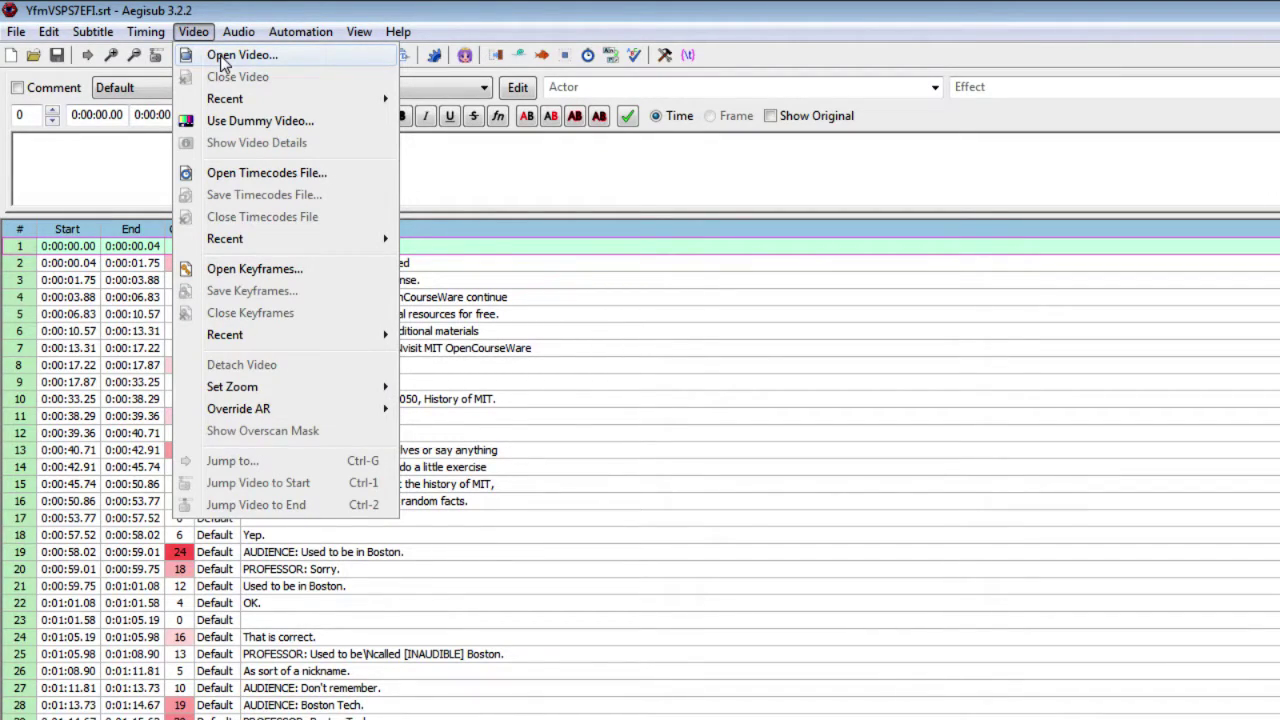
click(222, 56)
click(374, 205)
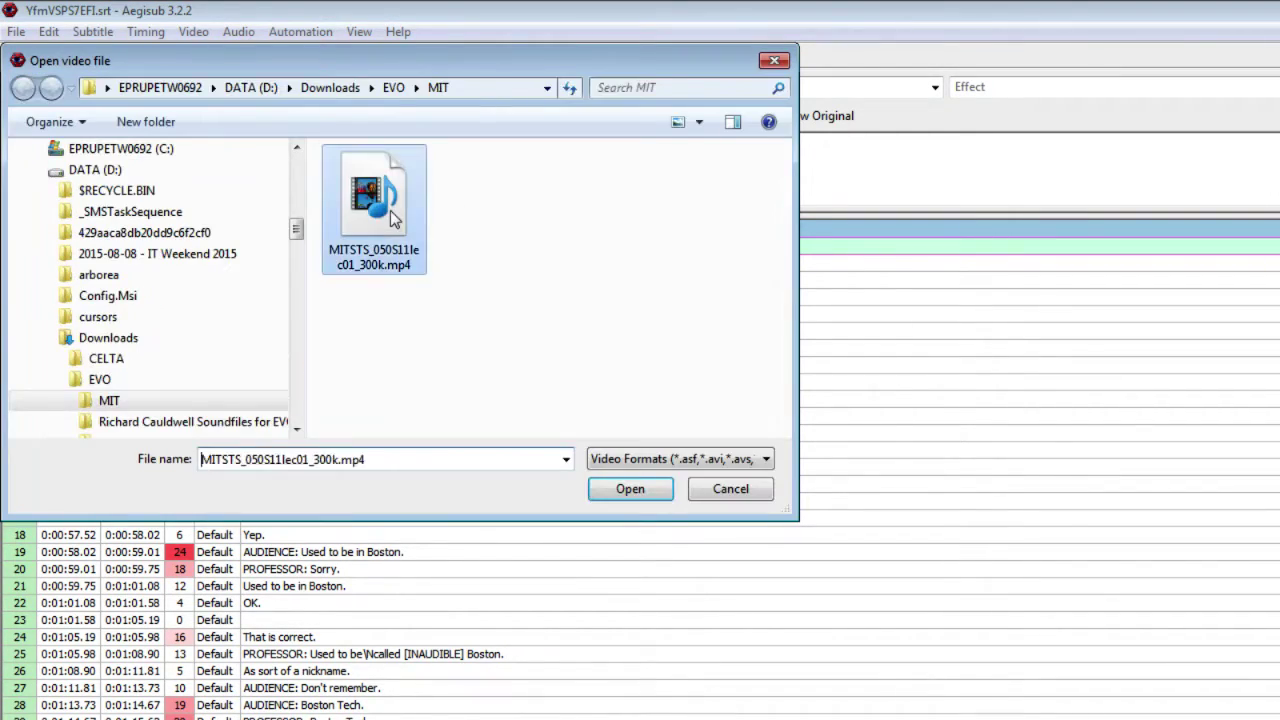
click(625, 490)
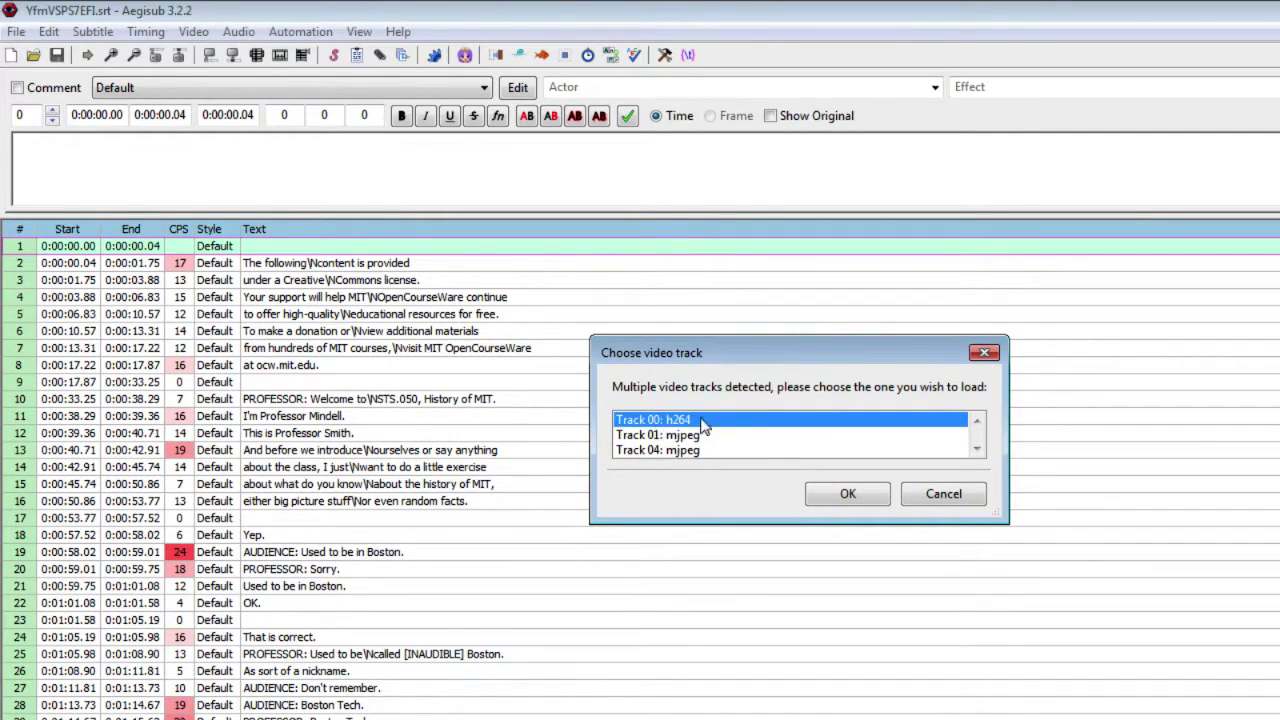
click(849, 494)
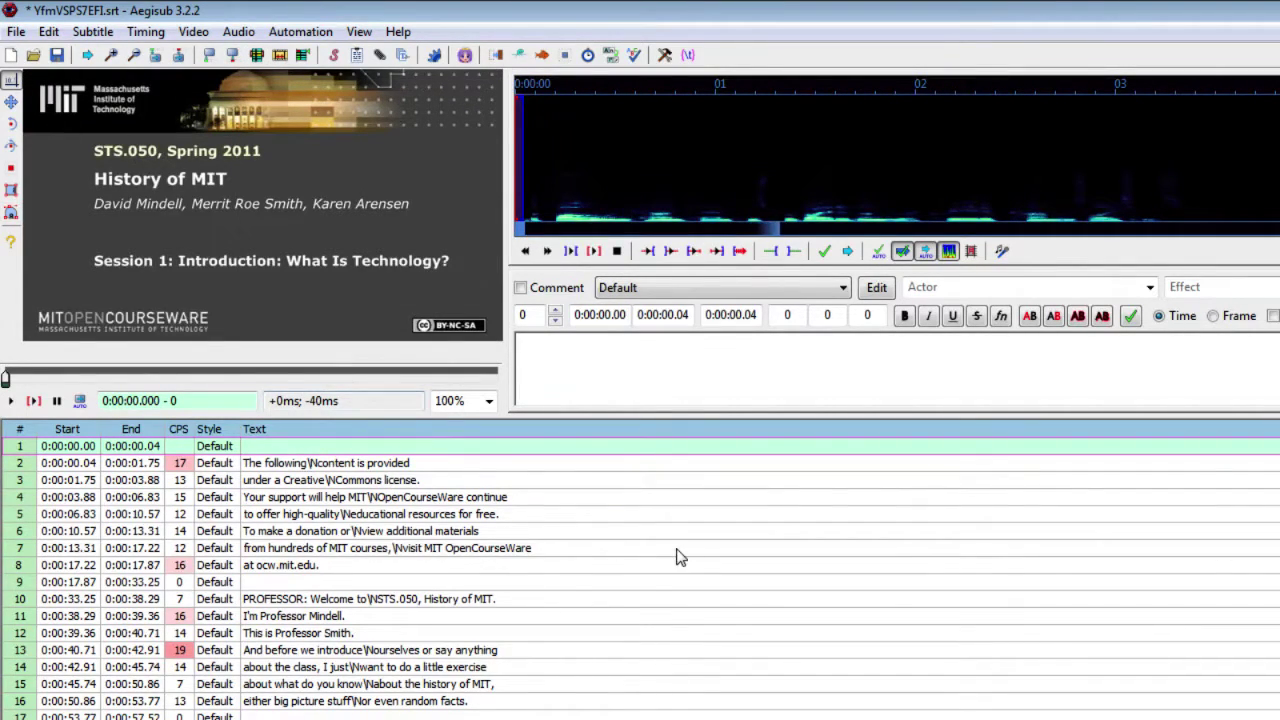
- Scroll through the subtitle grid while the video and audio load, then return to line 1
scroll(660, 530, down, 5)
scroll(660, 530, down, 20)
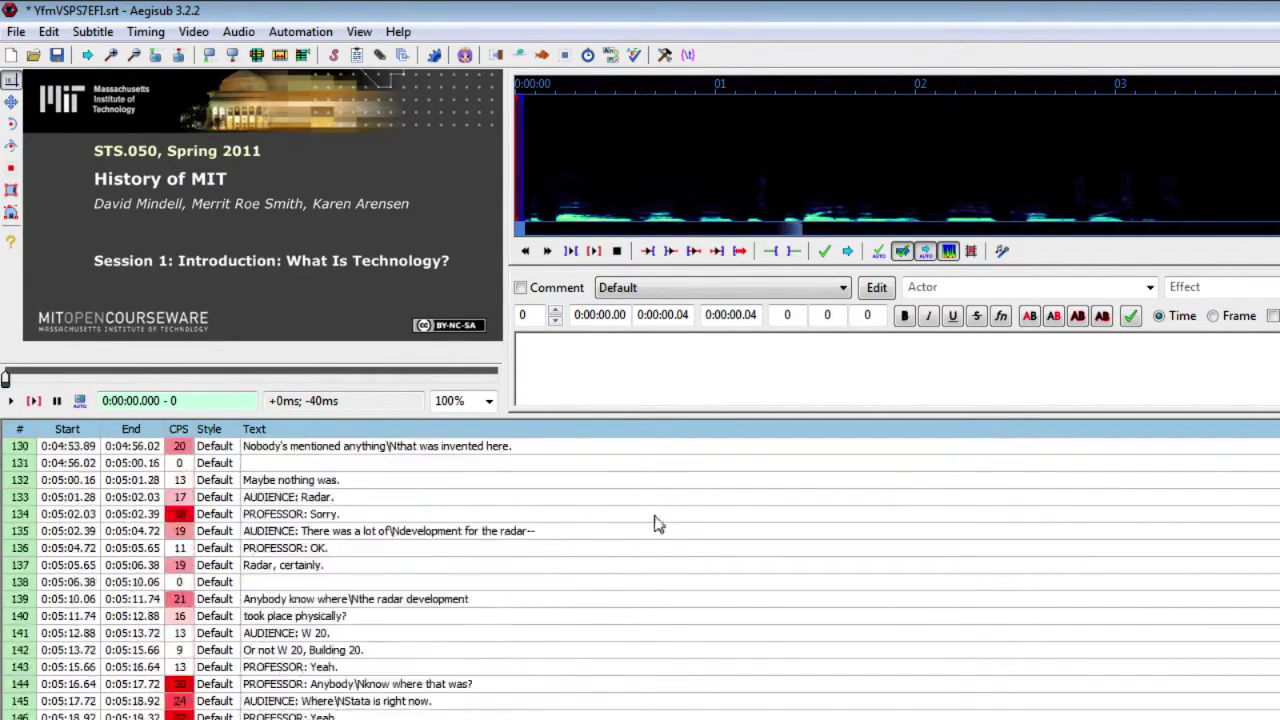
scroll(660, 530, up, 20)
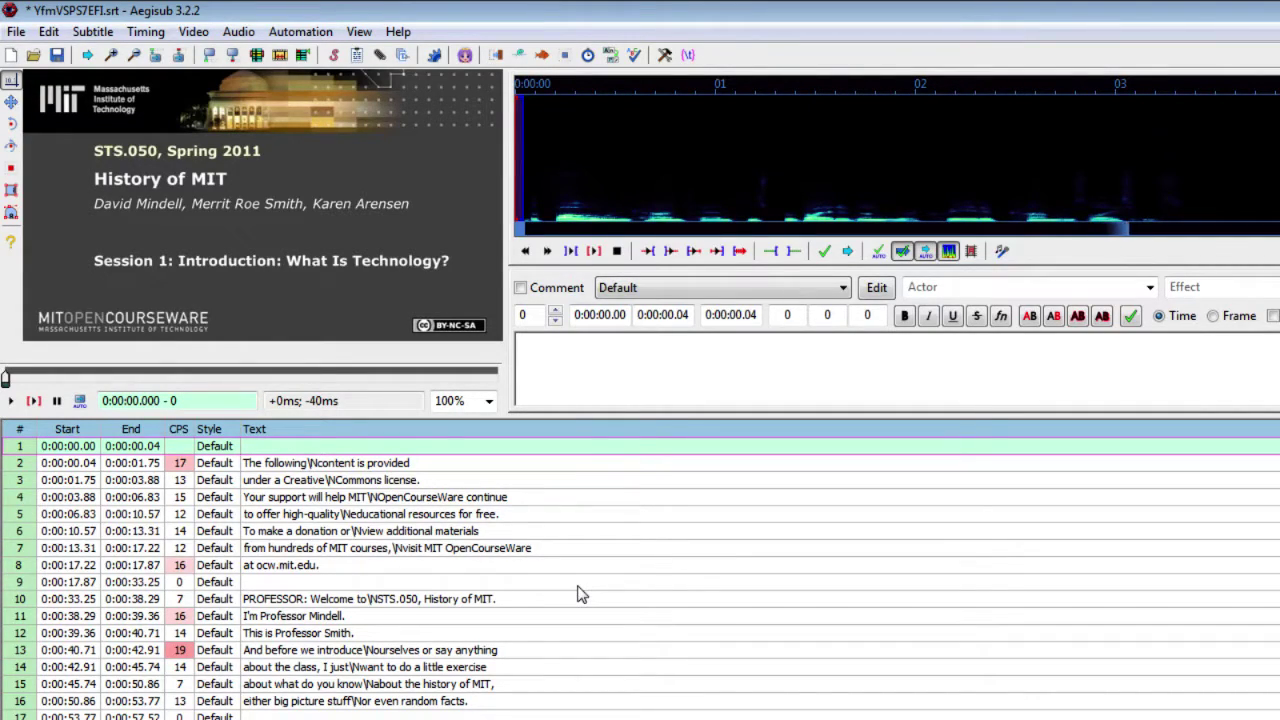
- Search the captions for 'idea', landing on line 149 at 0:05:22.81, then close the search
key(ctrl+f)
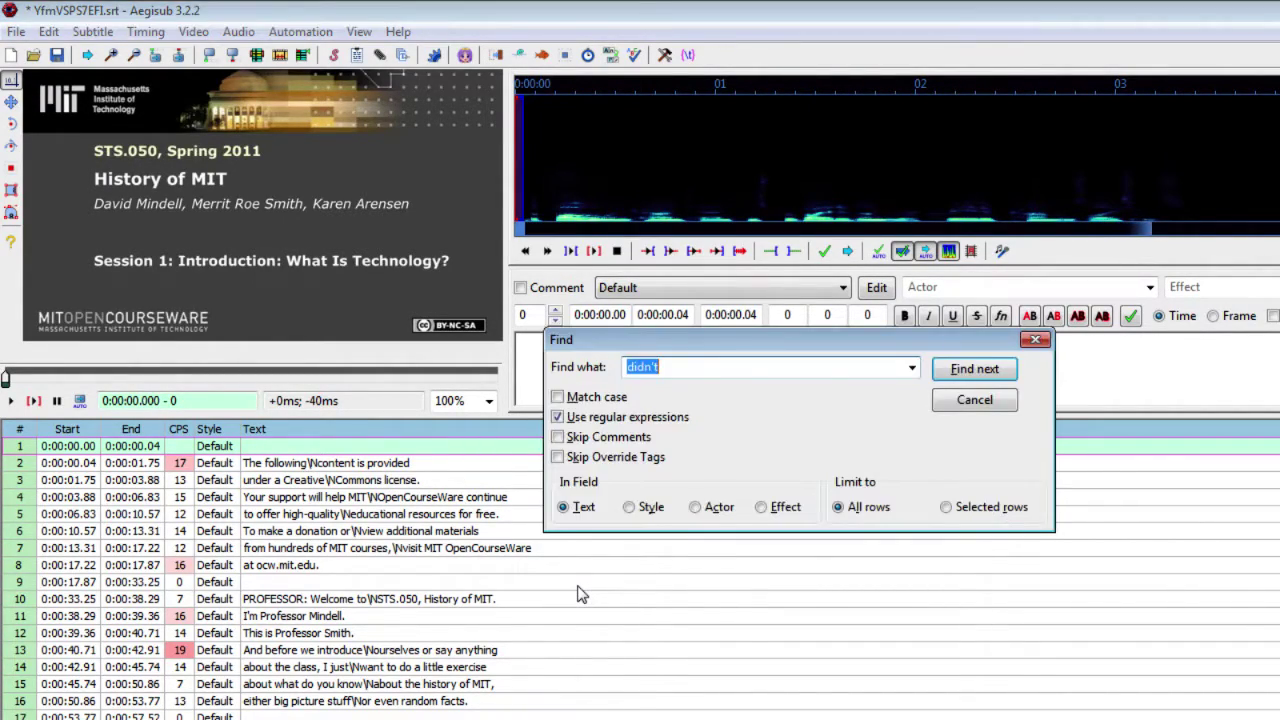
text(idea)
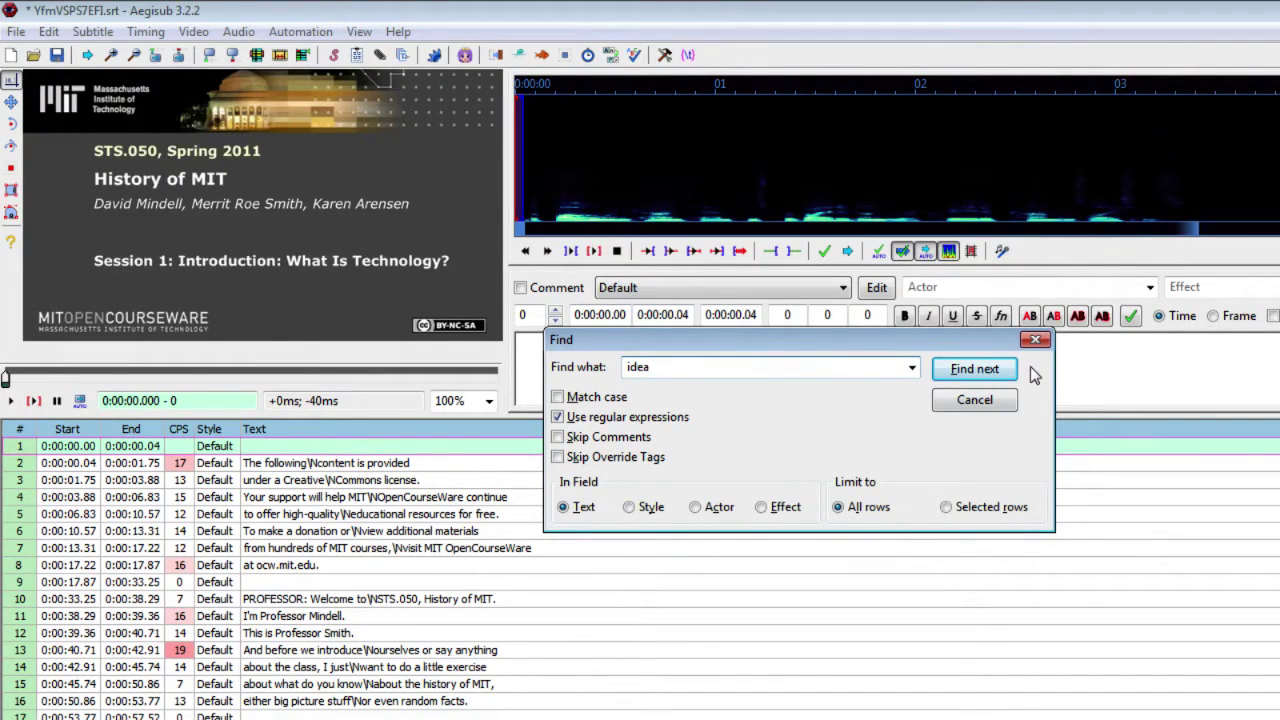
click(962, 372)
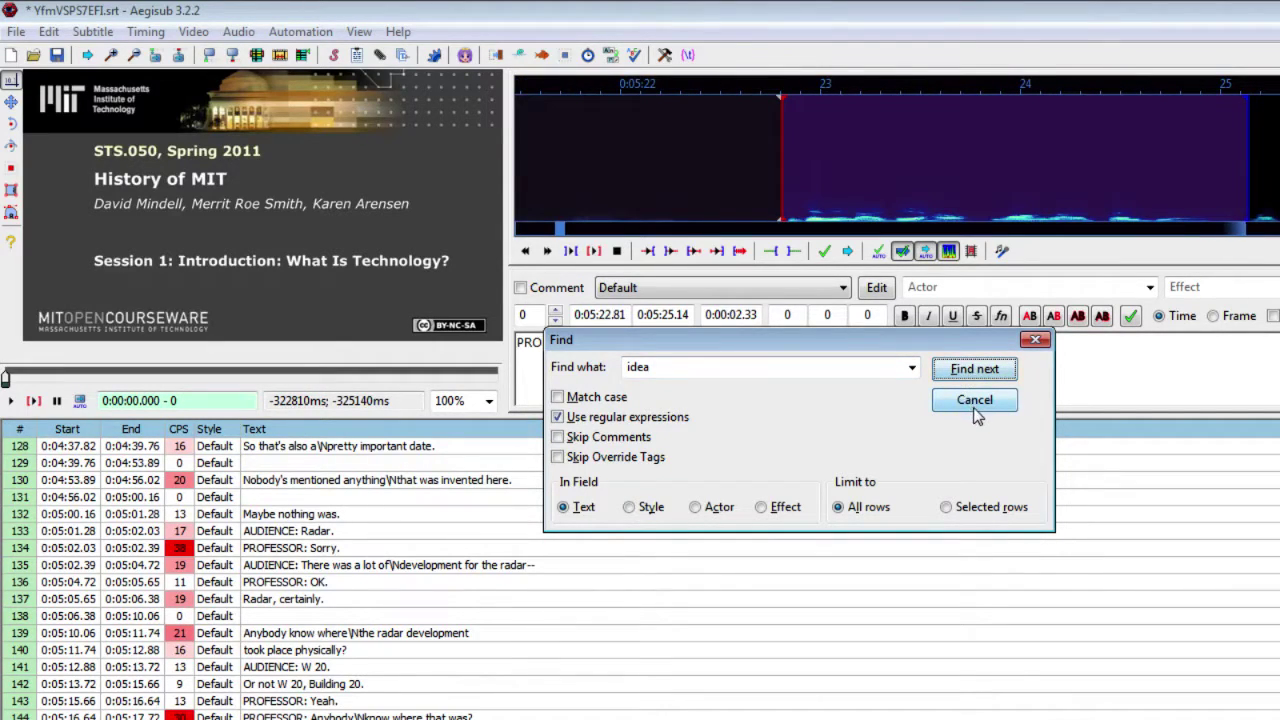
click(974, 400)
scroll(640, 580, down, 4)
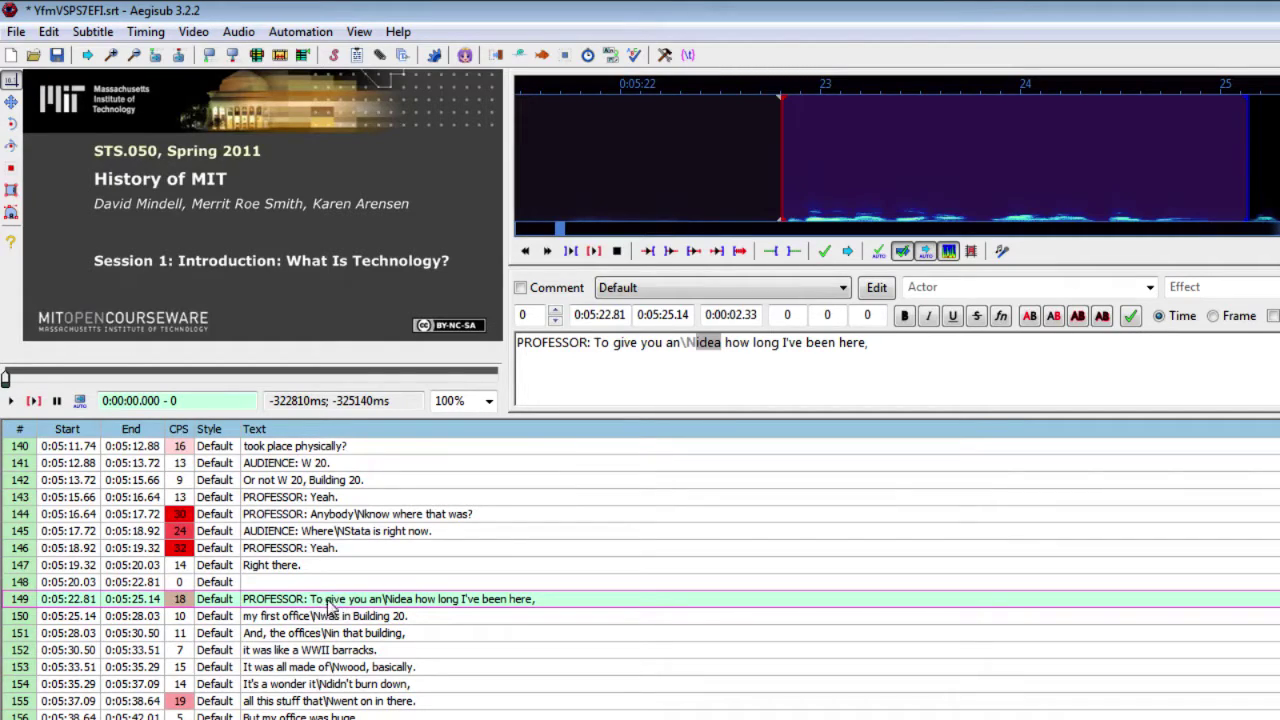
- Seek the video to line 149's start, play it, and pause around 0:05:52
double_click(533, 601)
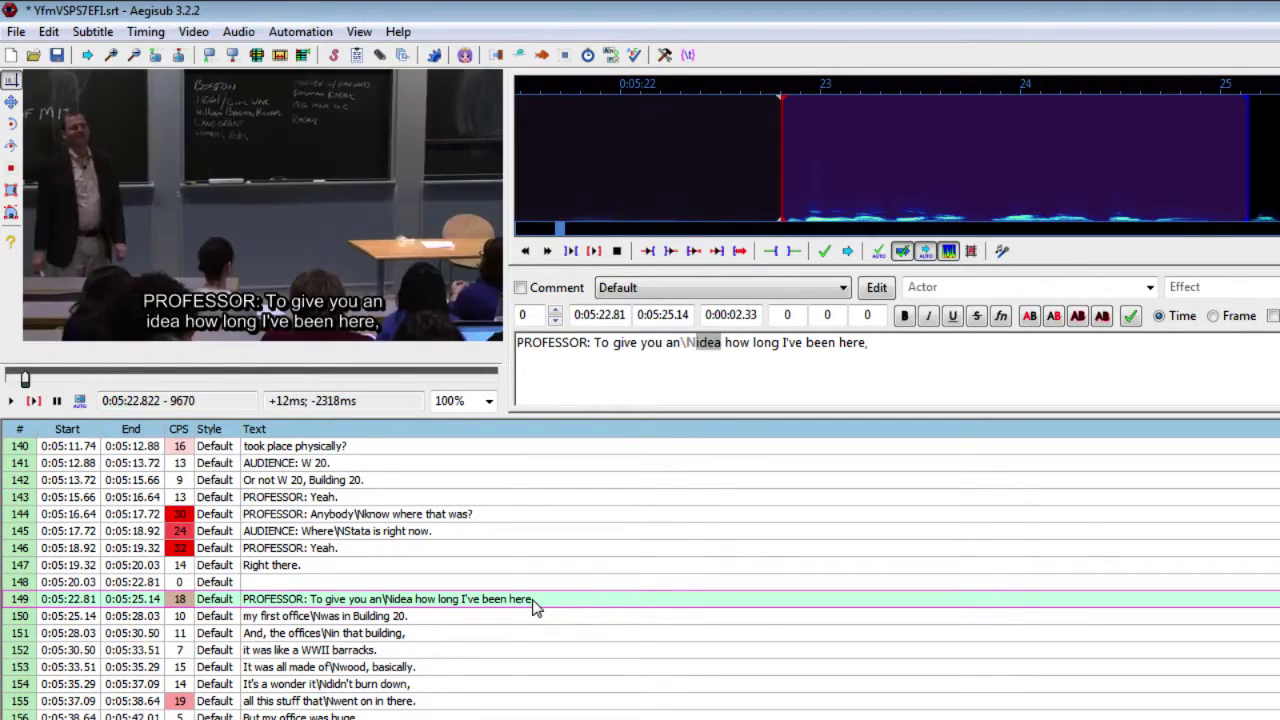
click(12, 402)
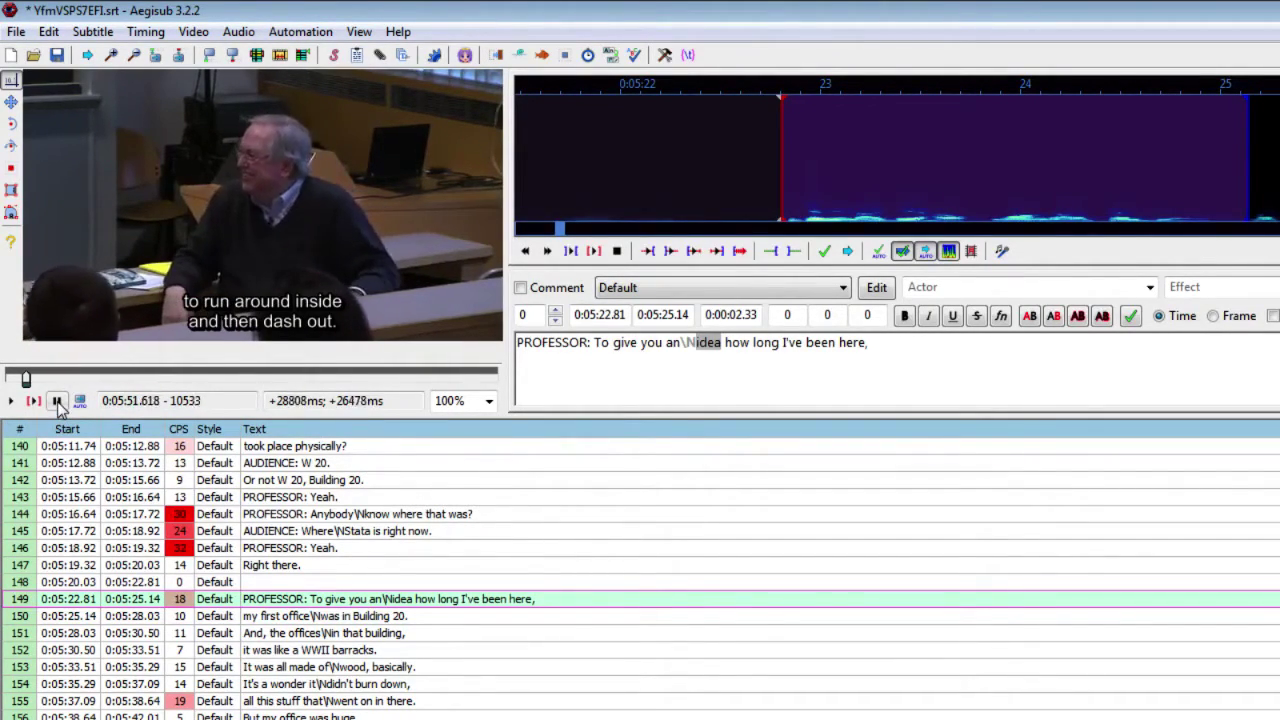
click(57, 400)
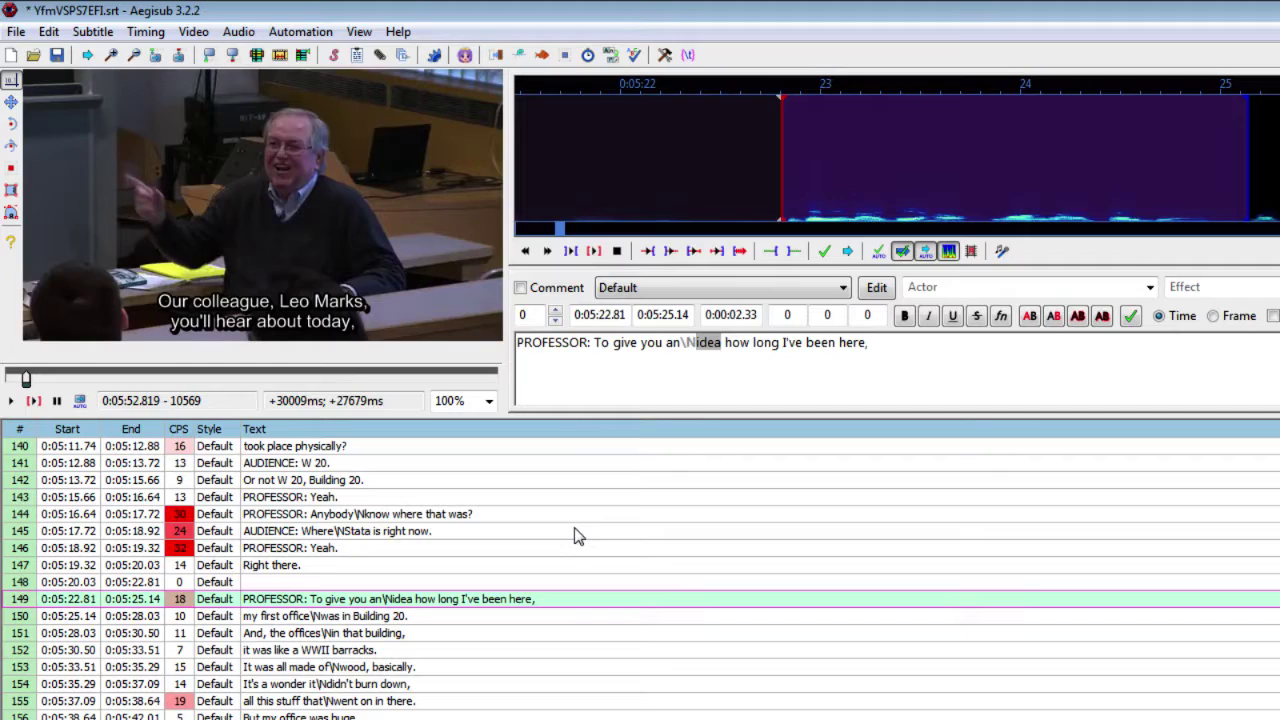
scroll(578, 540, down, 1)
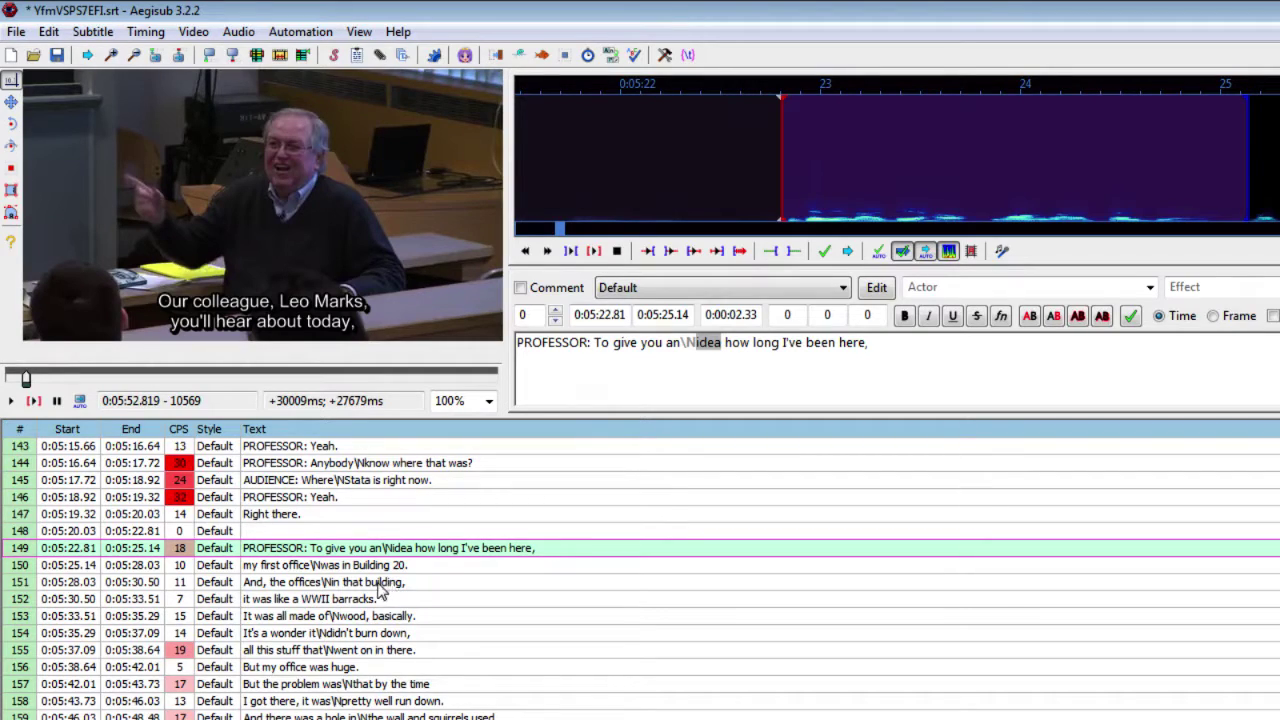
click(296, 591)
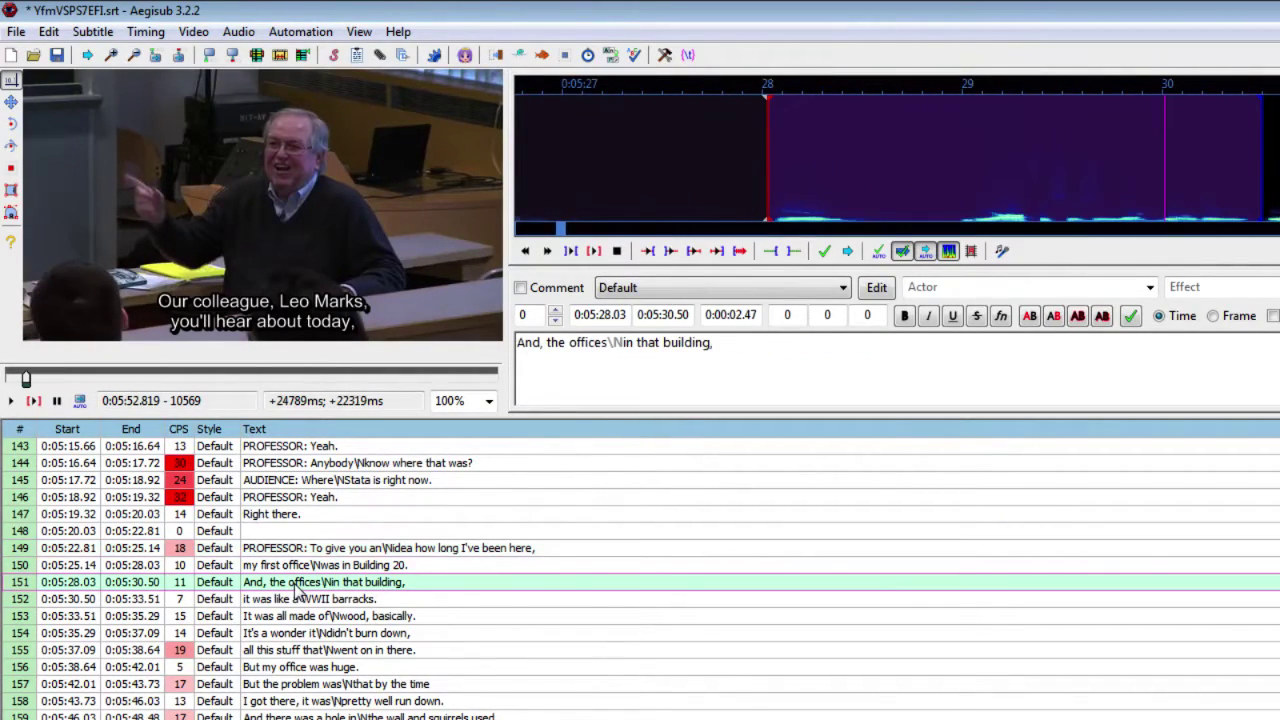
click(34, 401)
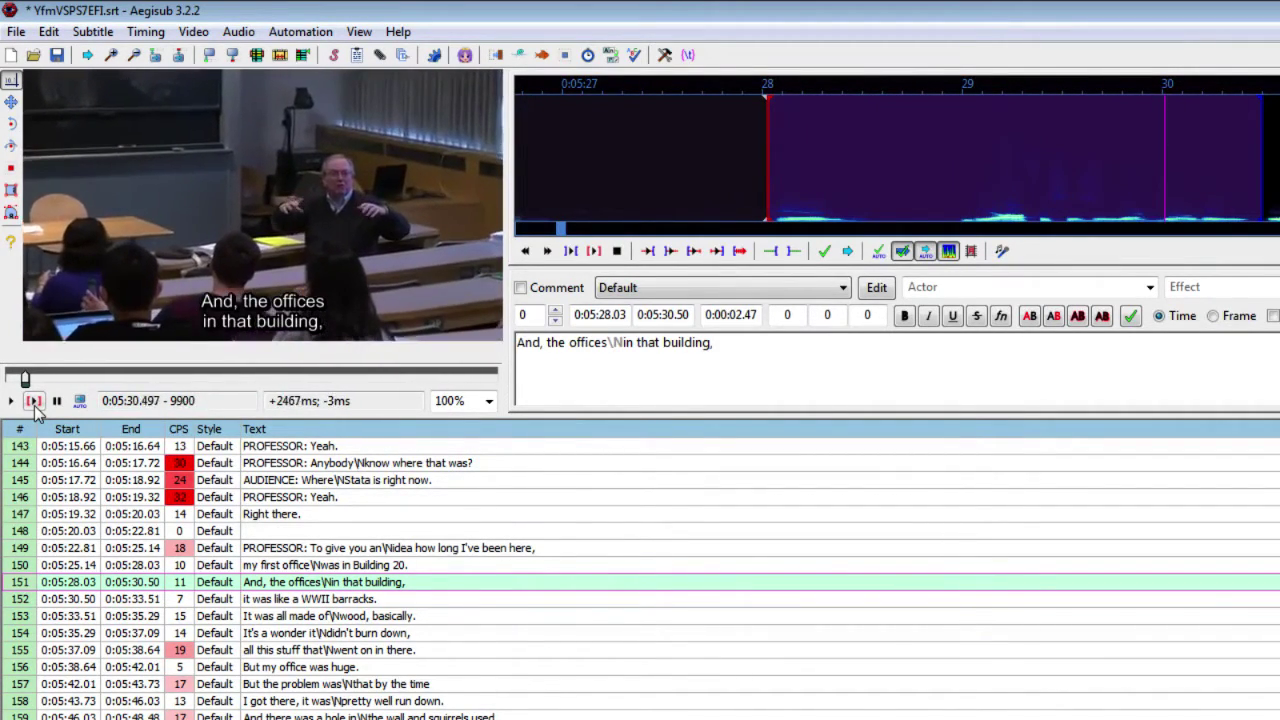
click(33, 401)
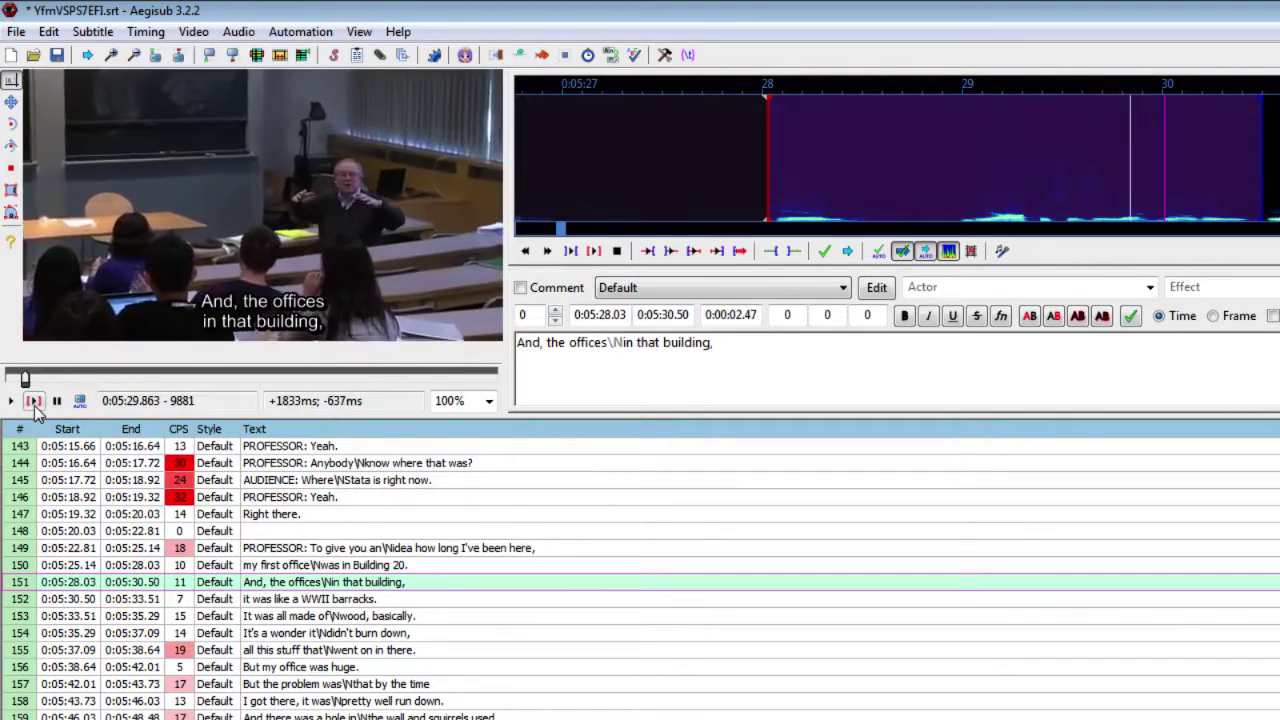
click(33, 401)
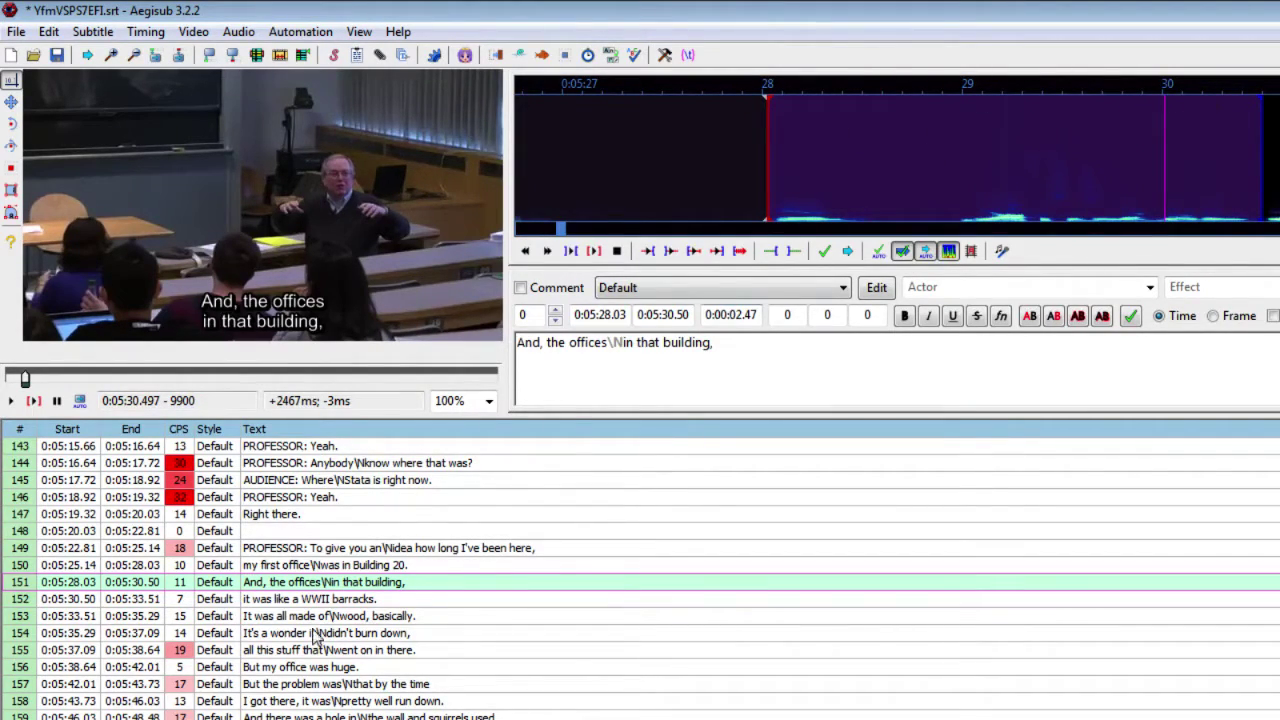
- Select and play line 154, then trim its audio selection to the speech's opening
click(344, 638)
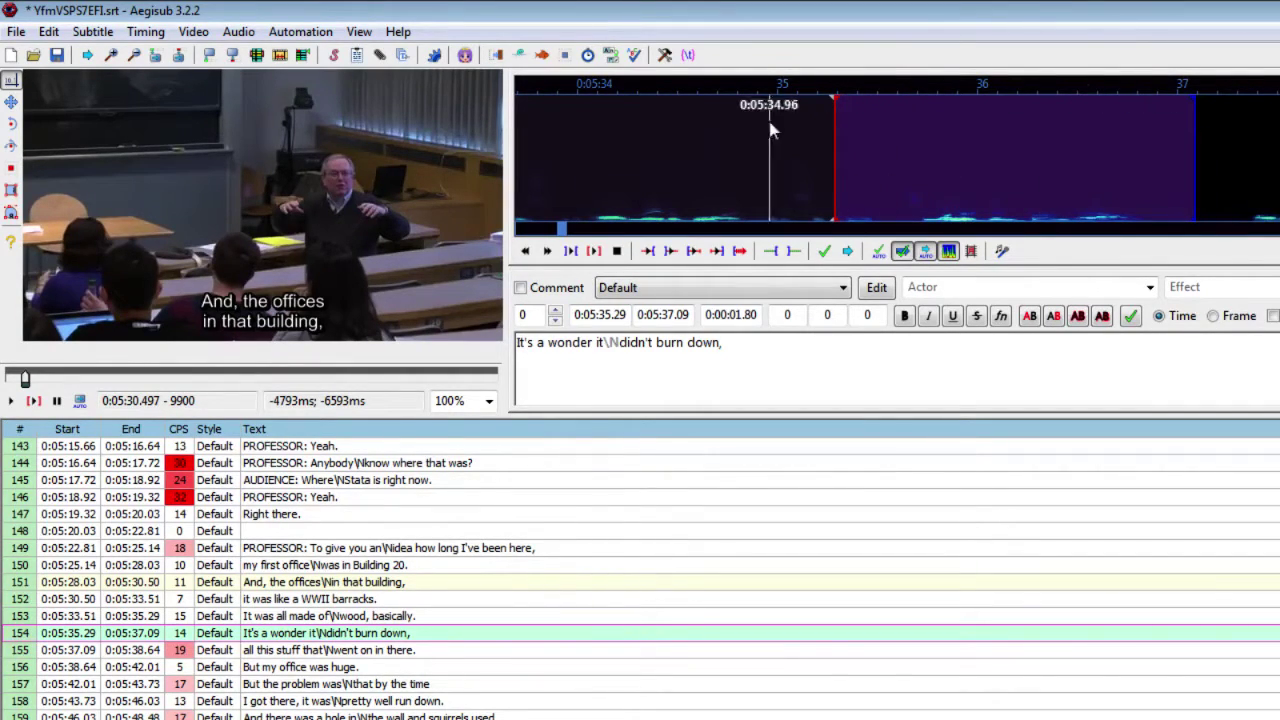
click(33, 401)
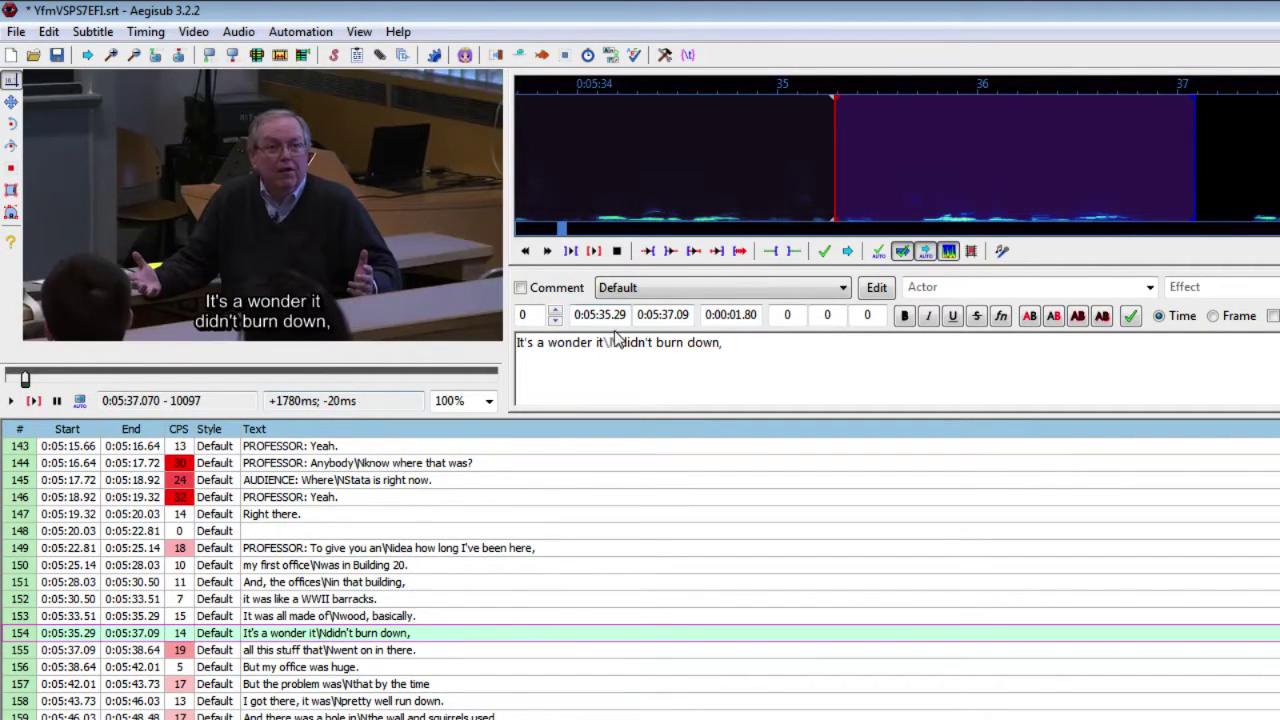
click(903, 220)
right_click(1084, 225)
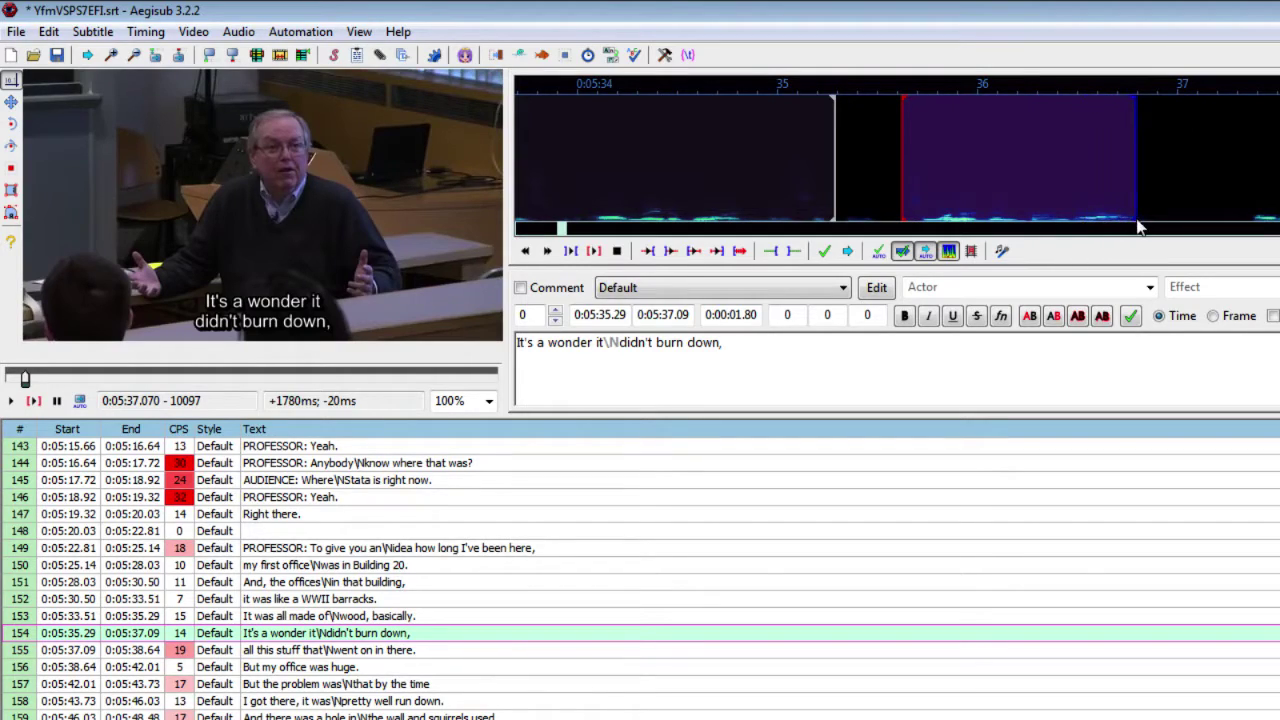
right_click(920, 213)
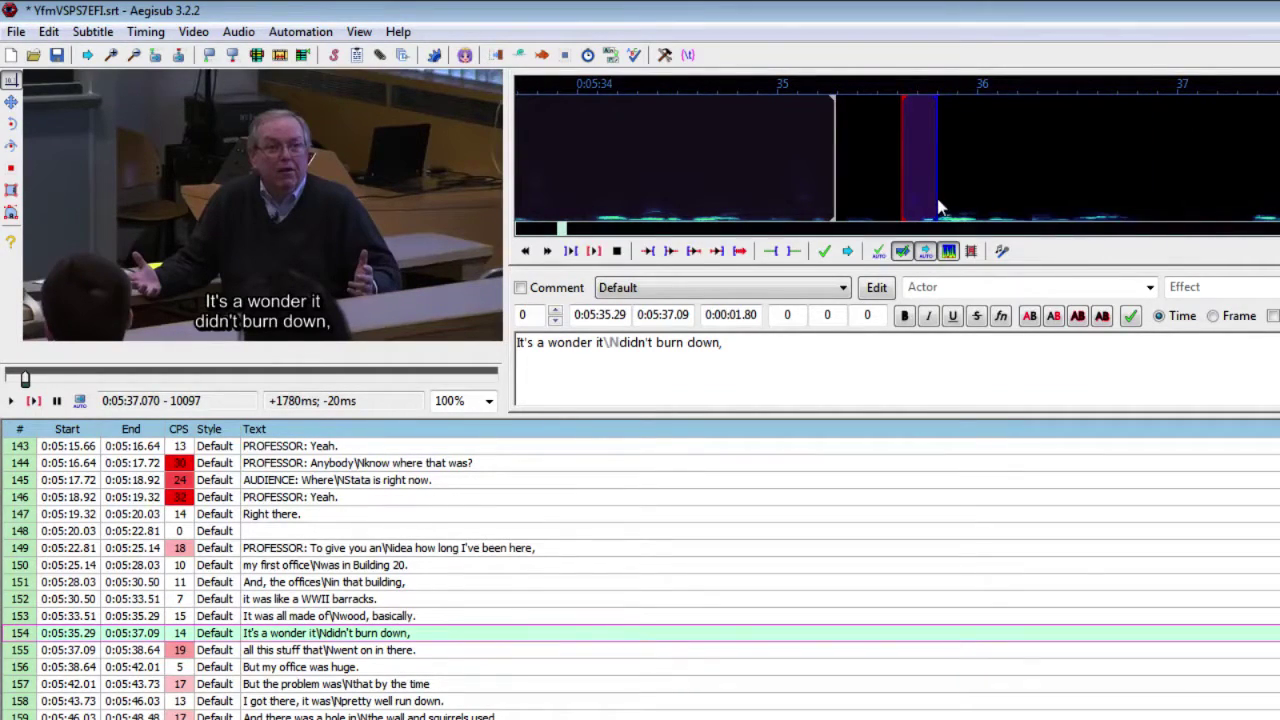
- Drag line 154's selection end to just before 0:05:37 and play the selected audio
mouse_move(920, 213)
mouse_down()
mouse_move(1279, 242)
mouse_move(1156, 224)
mouse_up()
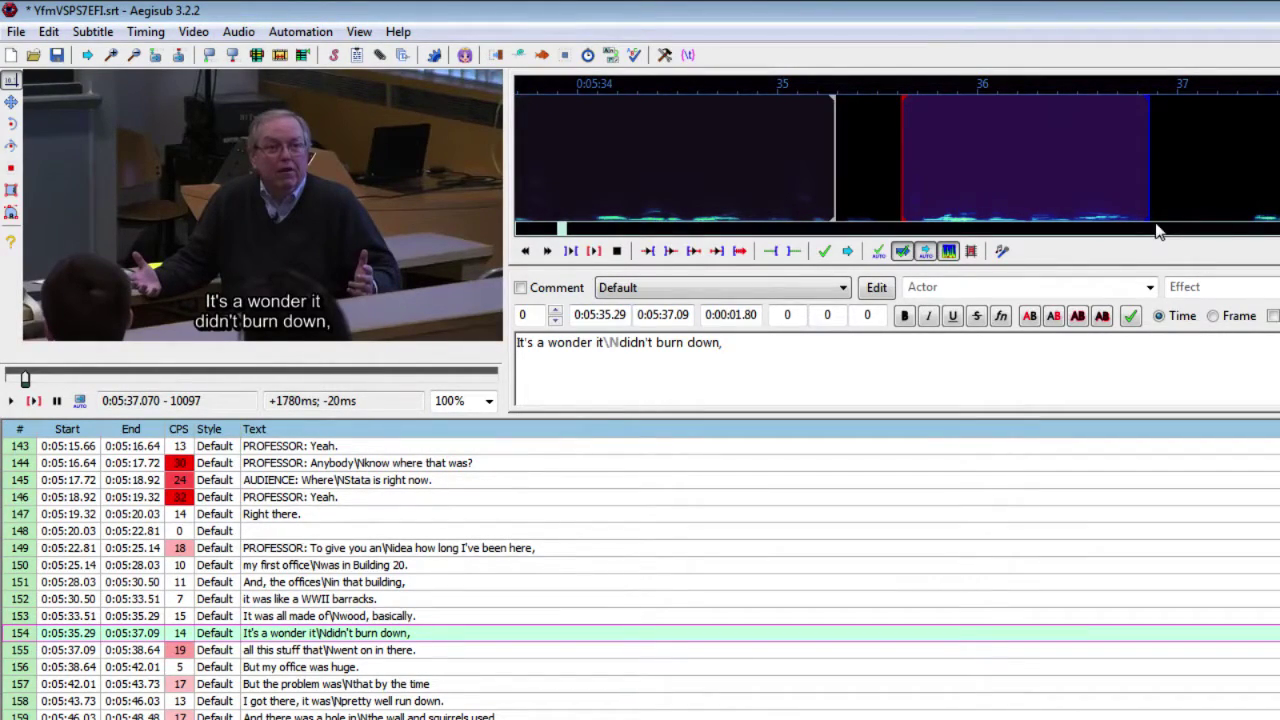
key(s)
click(593, 253)
key(s)
key(s)
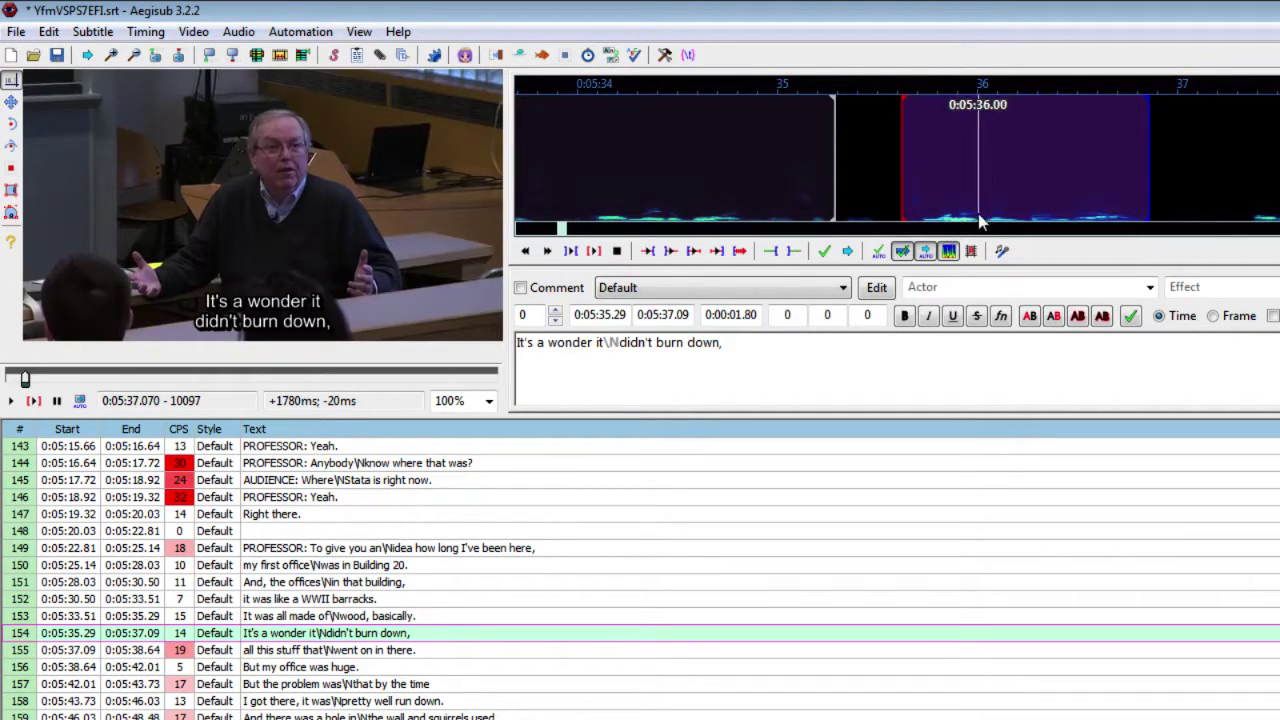
- Select a single word just after 0:05:36 in line 154, then reselect a wider stretch
drag(980, 222, 1030, 222)
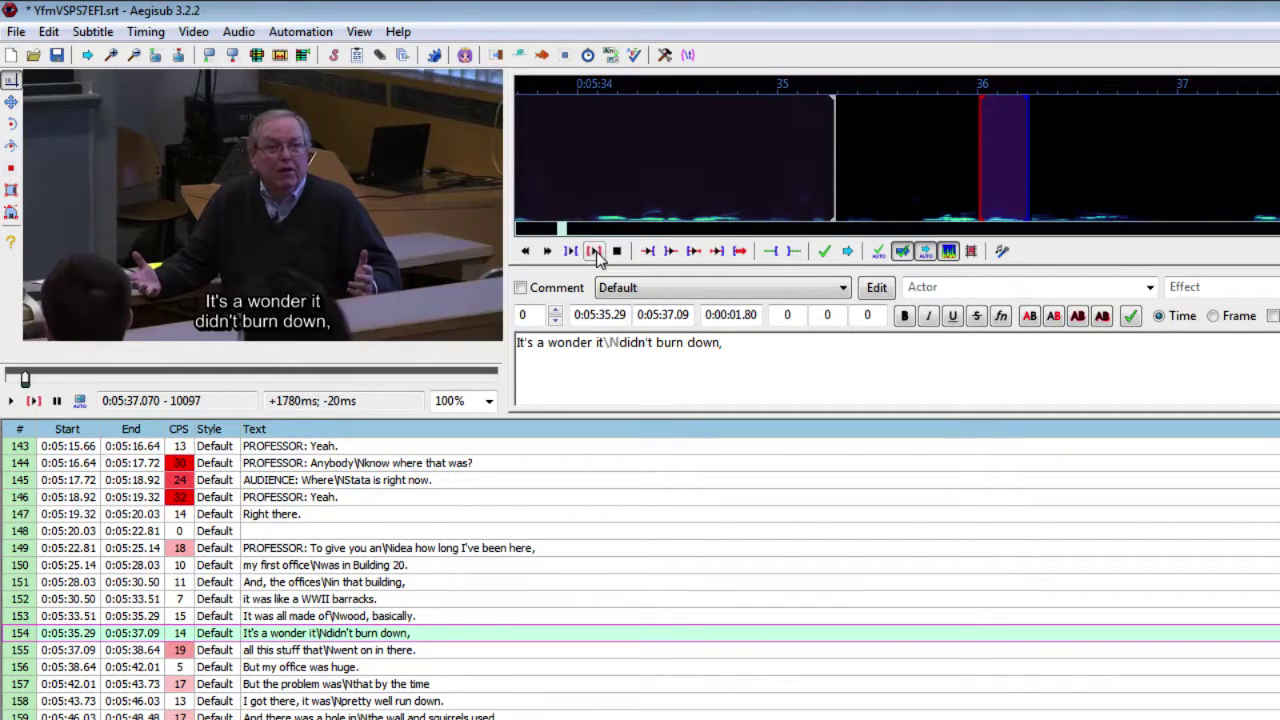
drag(911, 203, 1171, 238)
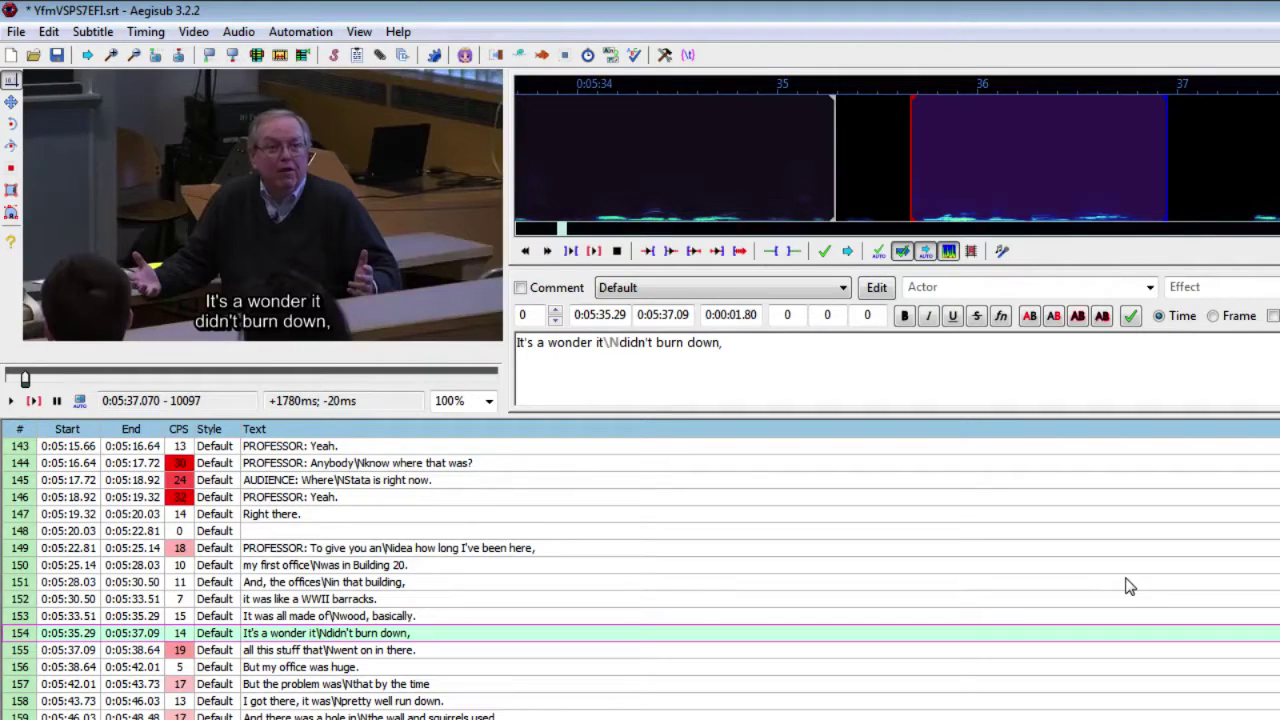
- Search for 'didn't', jump to the second match, play that line, and select a short stretch
key(ctrl+f)
text(didn't)
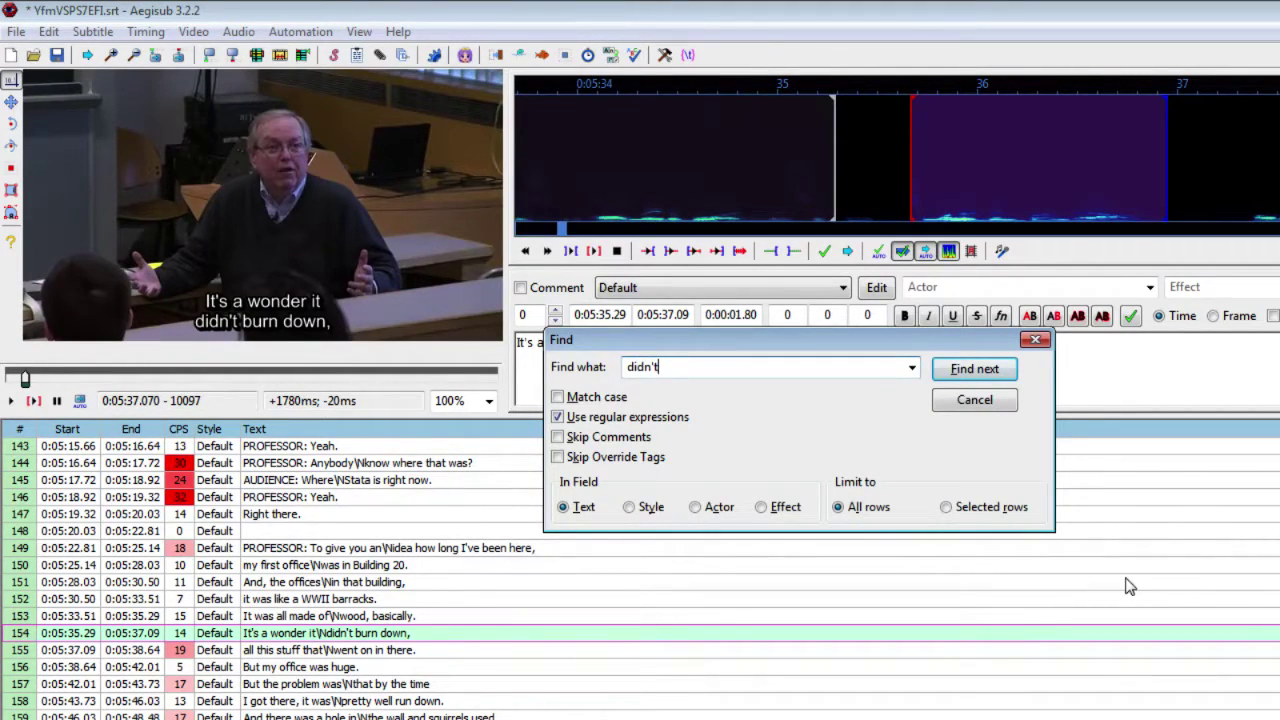
key(Return)
key(Return)
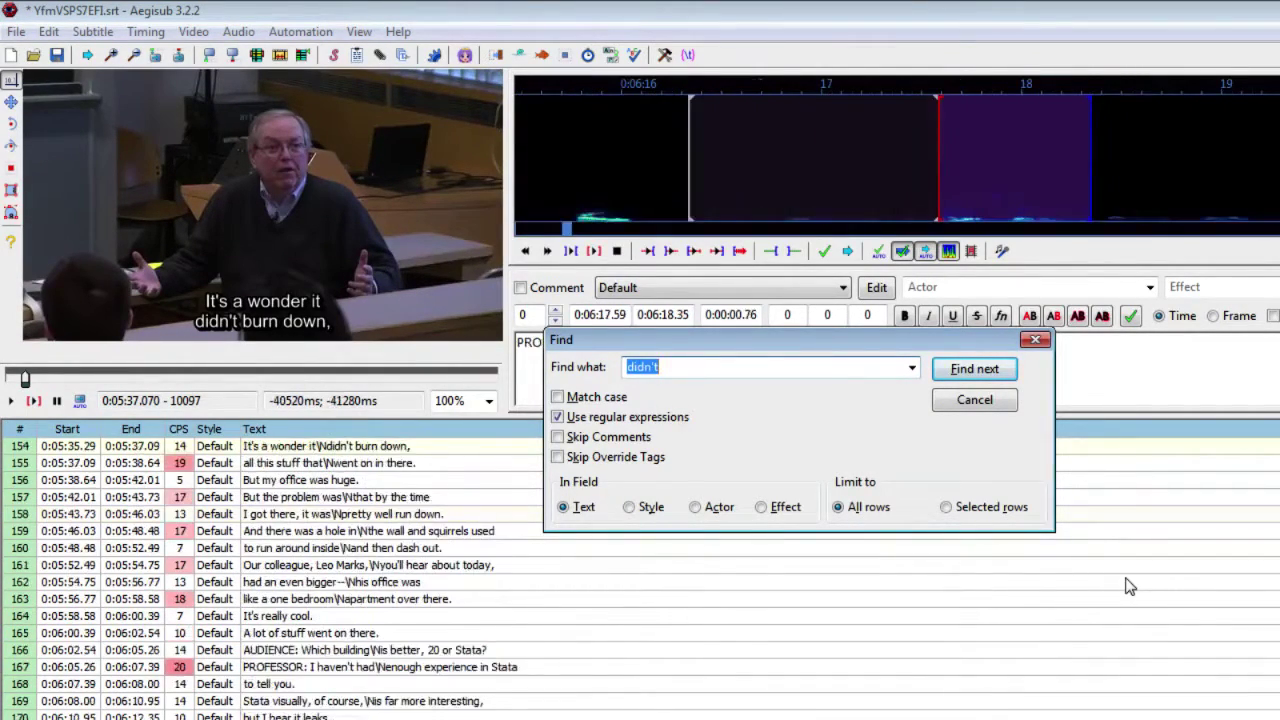
key(Return)
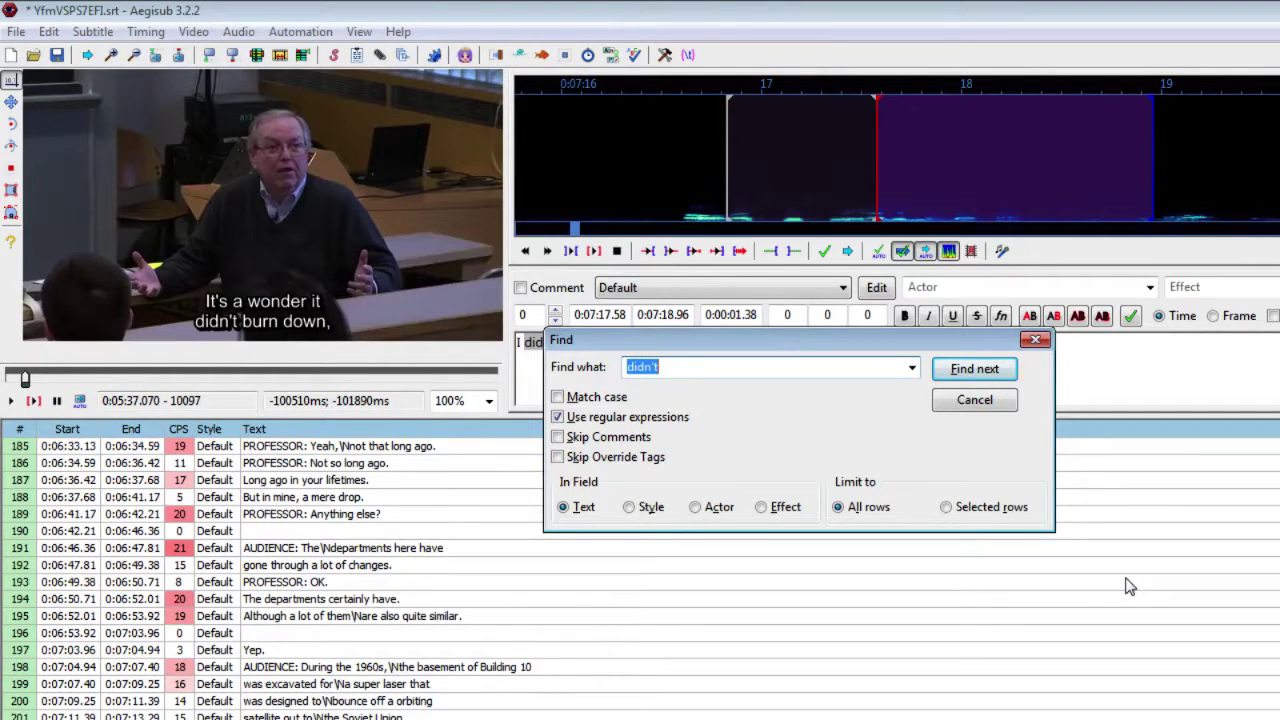
click(1147, 337)
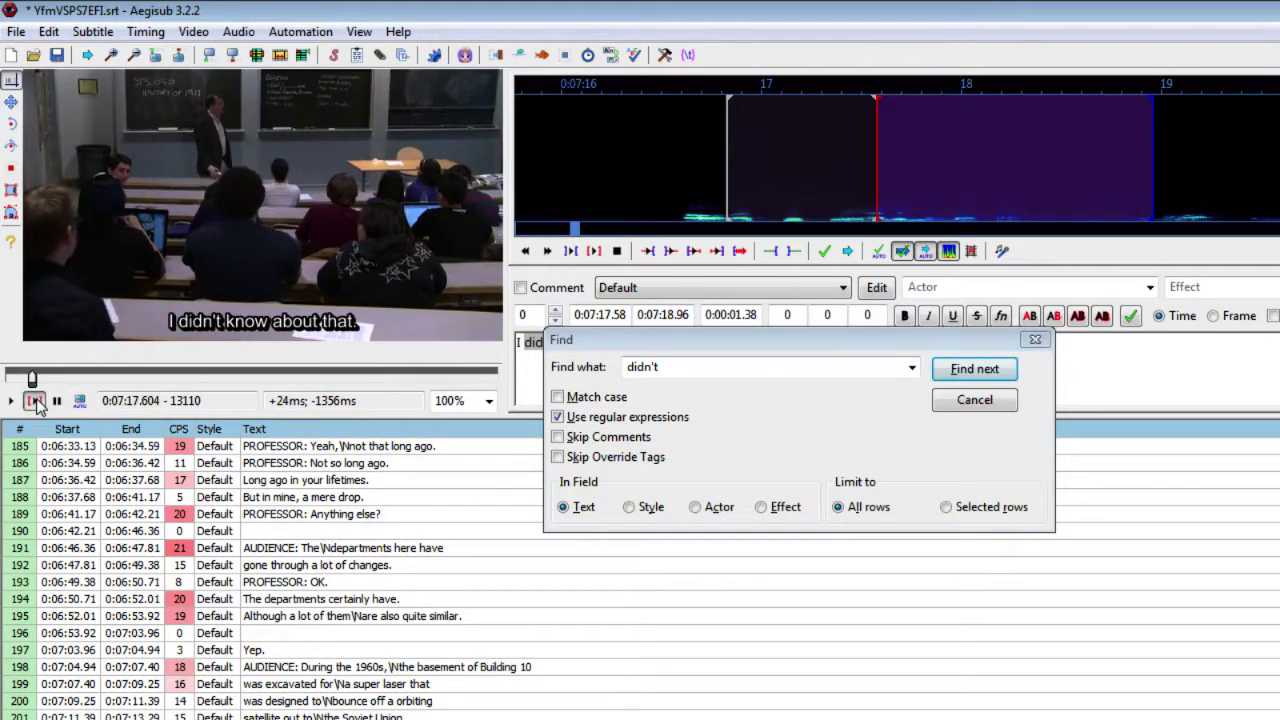
click(34, 400)
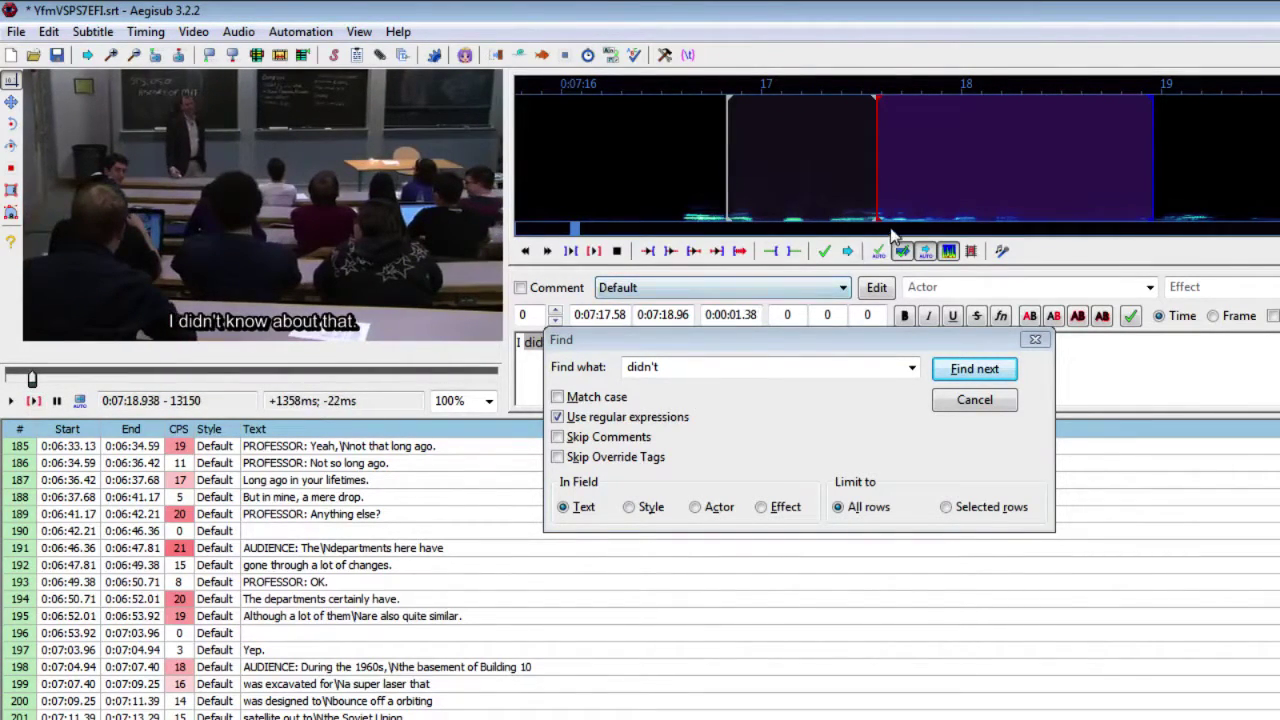
drag(891, 222, 946, 212)
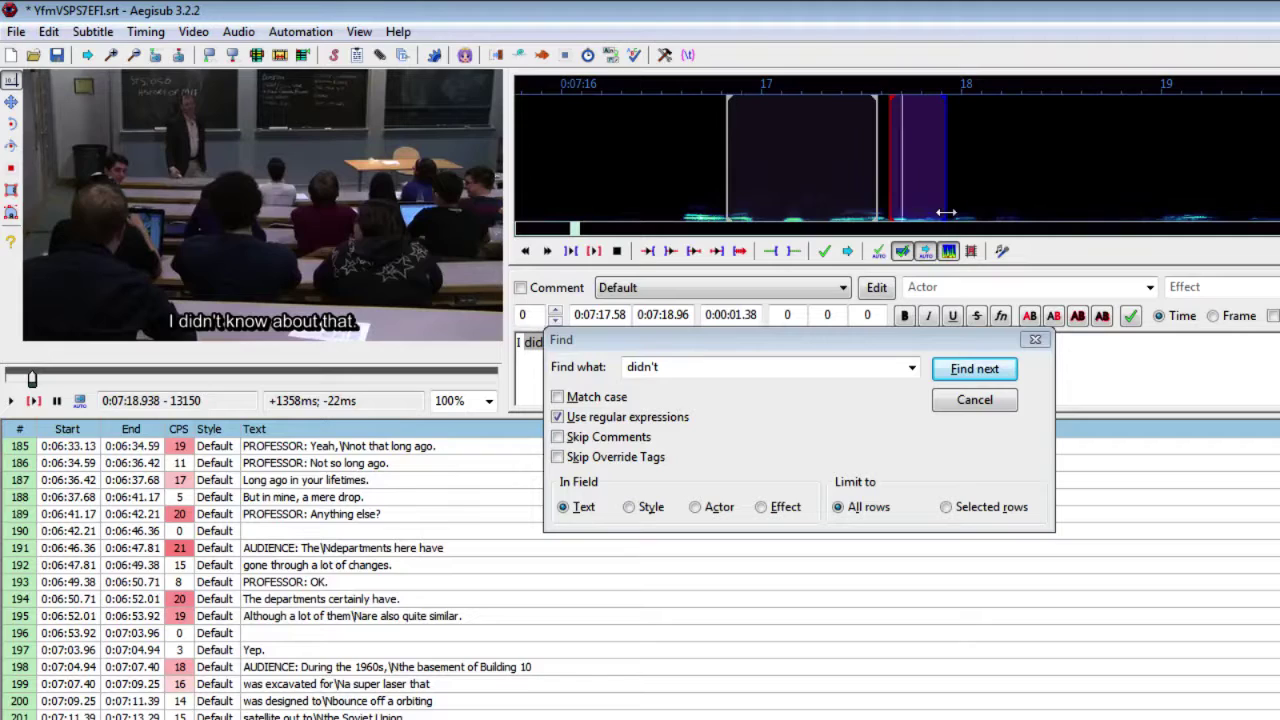
- Find the next 'didn't' matches, including 'I didn't know it was that much', playing each
click(975, 371)
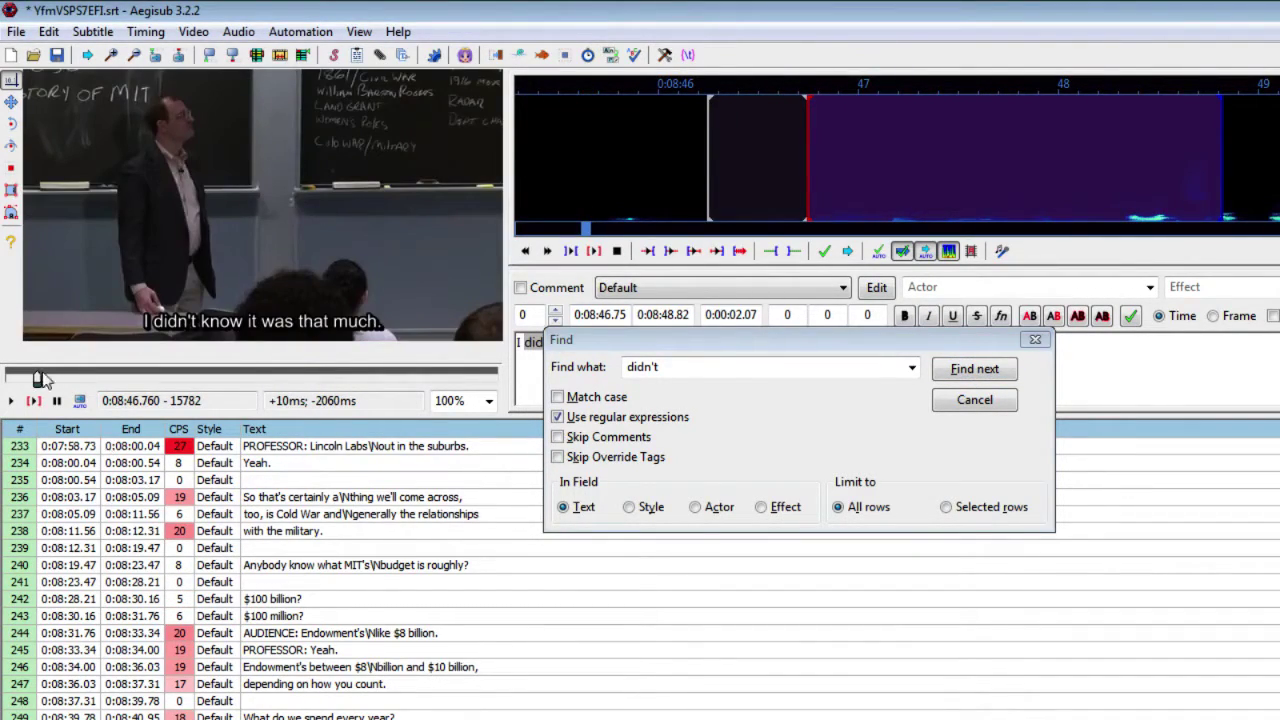
click(34, 401)
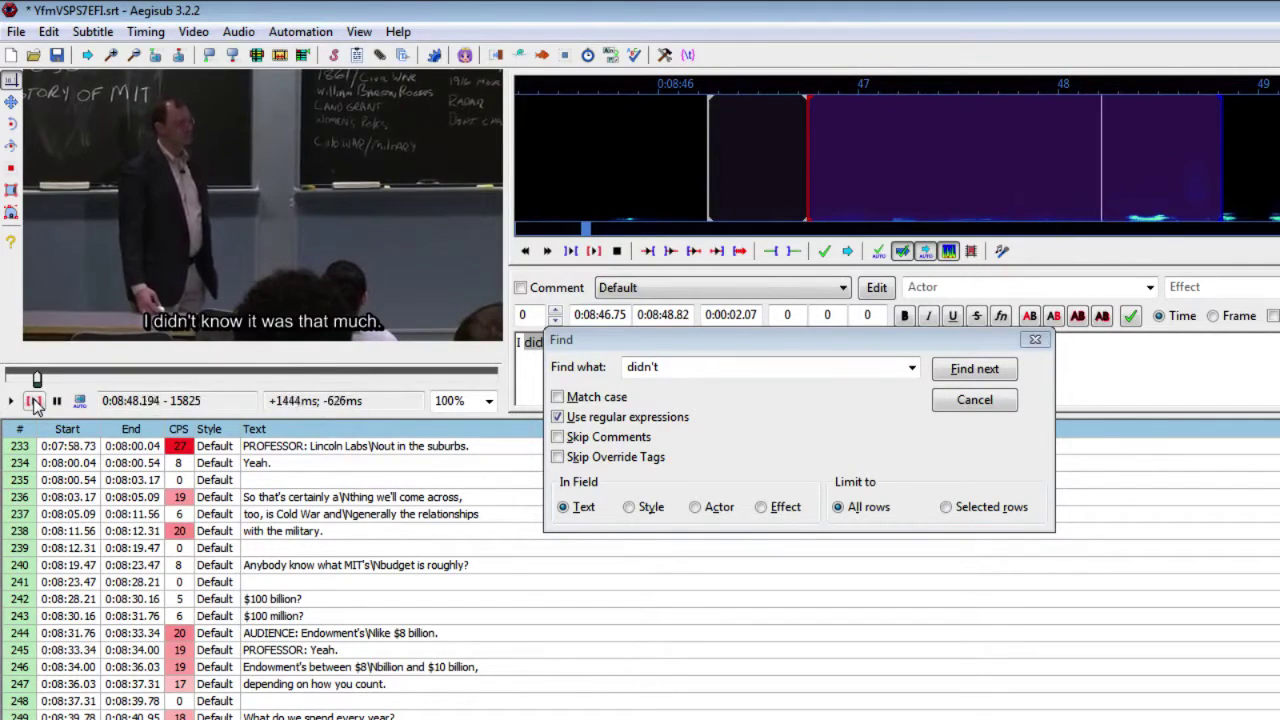
click(970, 375)
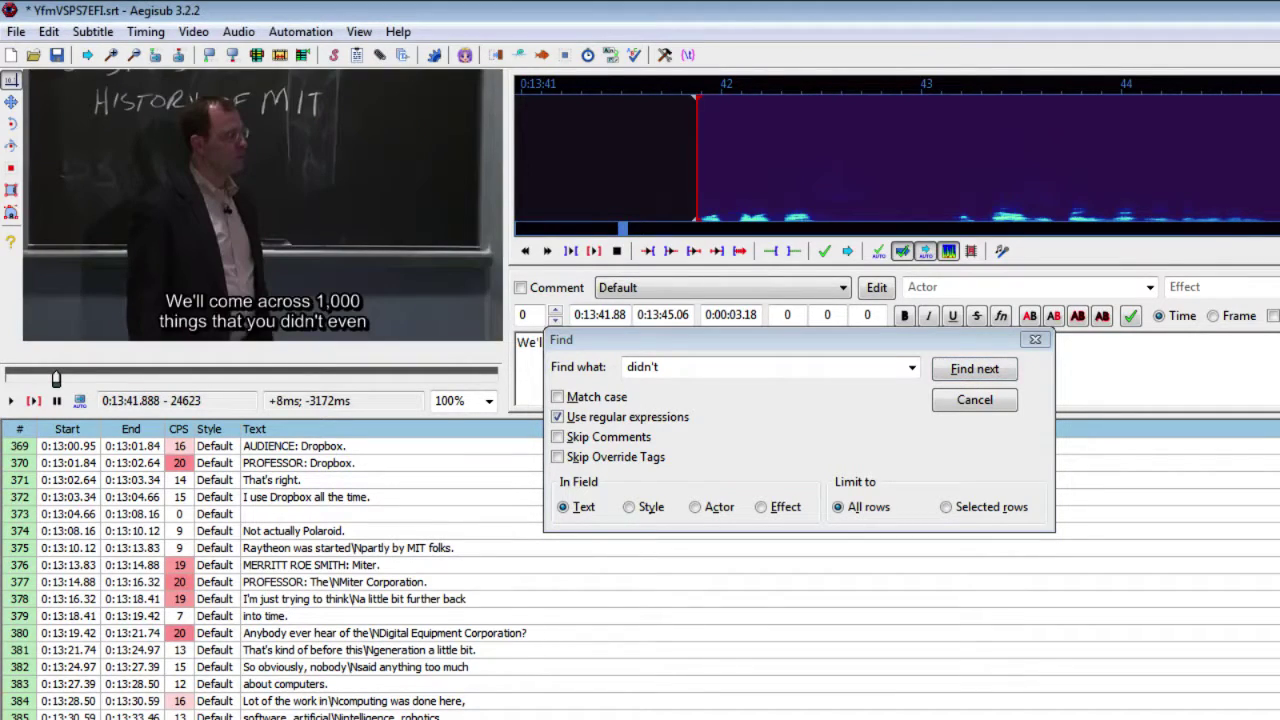
click(33, 400)
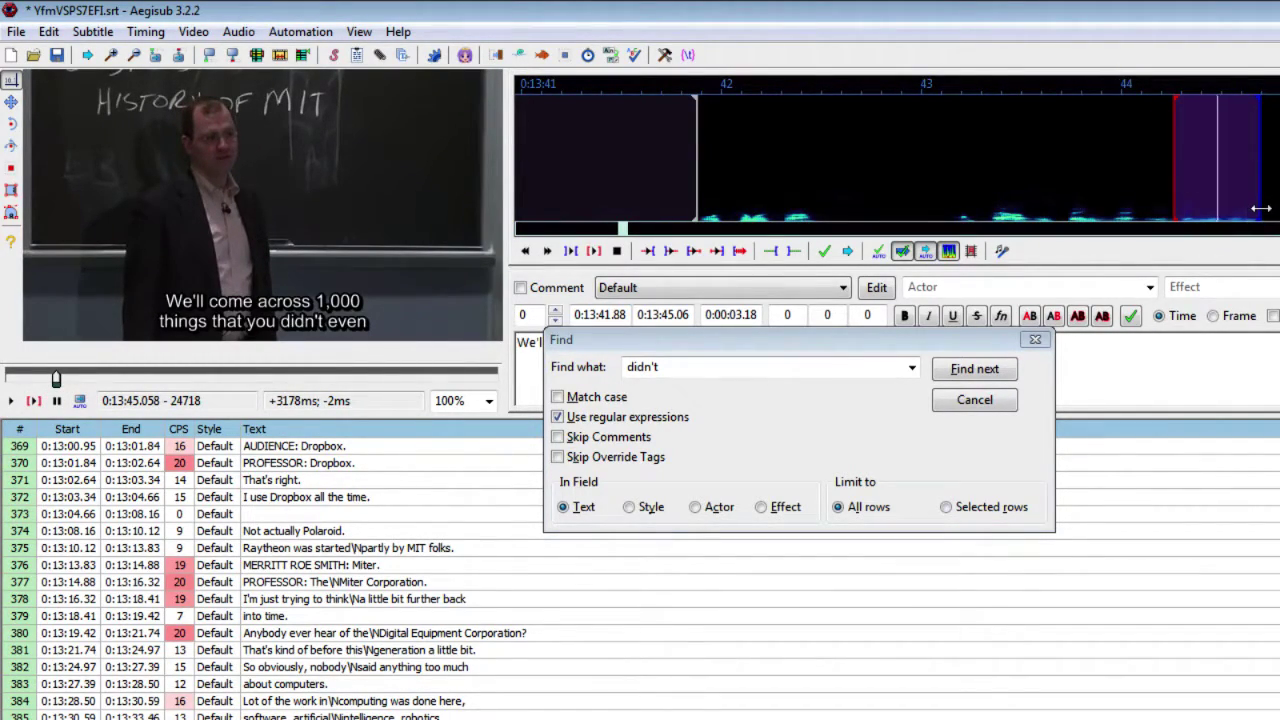
- Close the Find dialog, leaving the 'We'll come across 1,000 things' line open for editing
click(1036, 340)
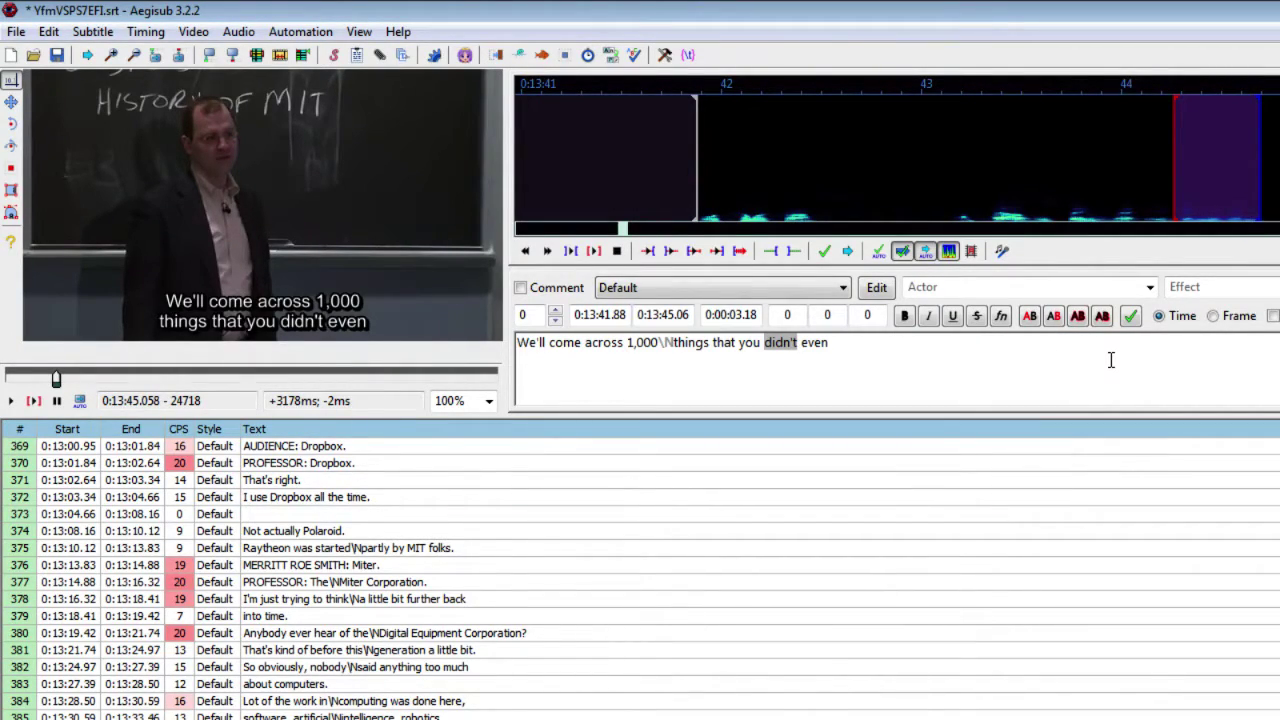